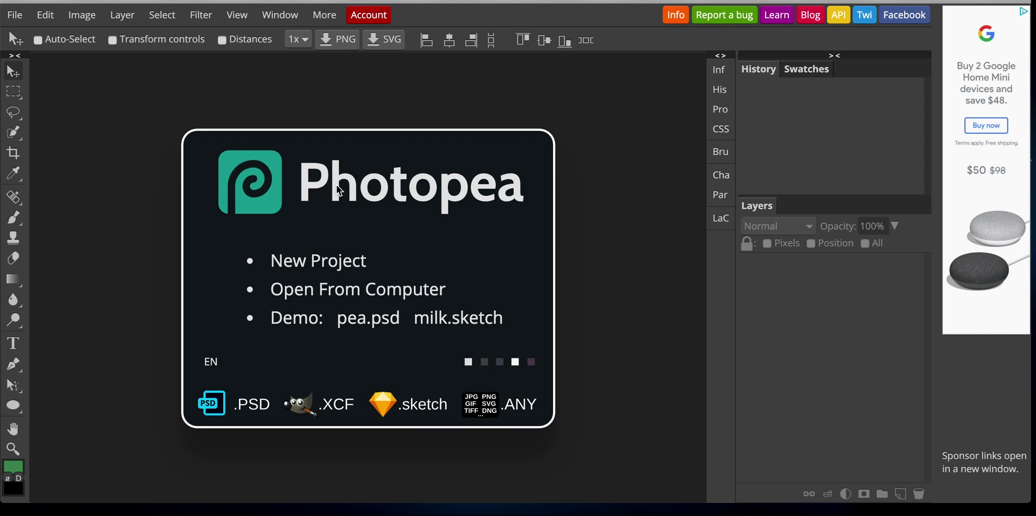
Create a new project named Emoji with width 200 px and height 200 px.
click(304, 267)
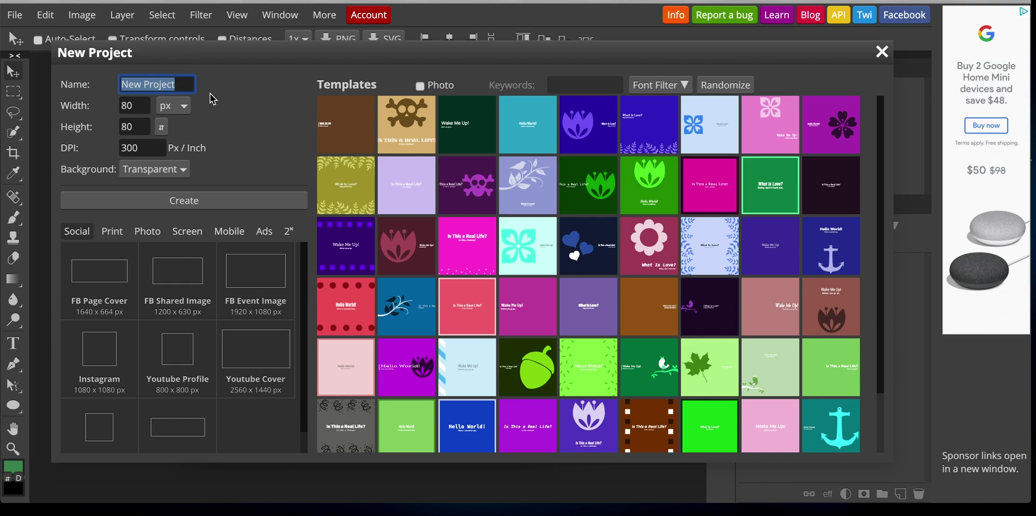
text(Emoji)
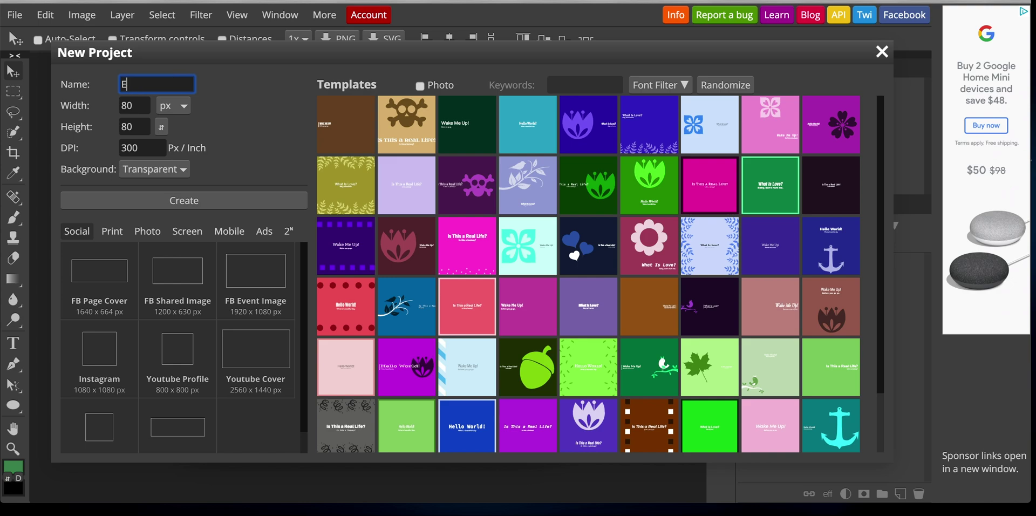
click(141, 103)
key(BackSpace)
key(BackSpace)
text(200)
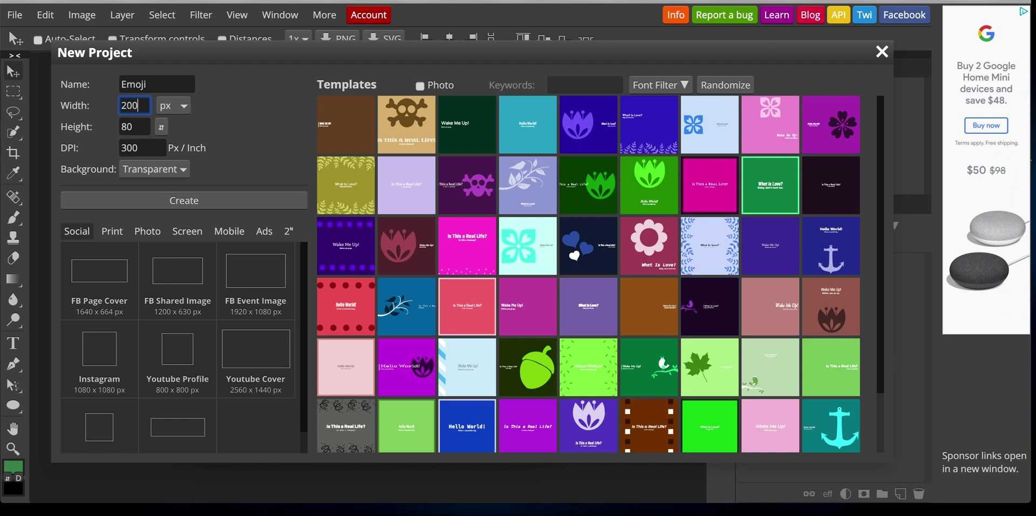
double_click(139, 121)
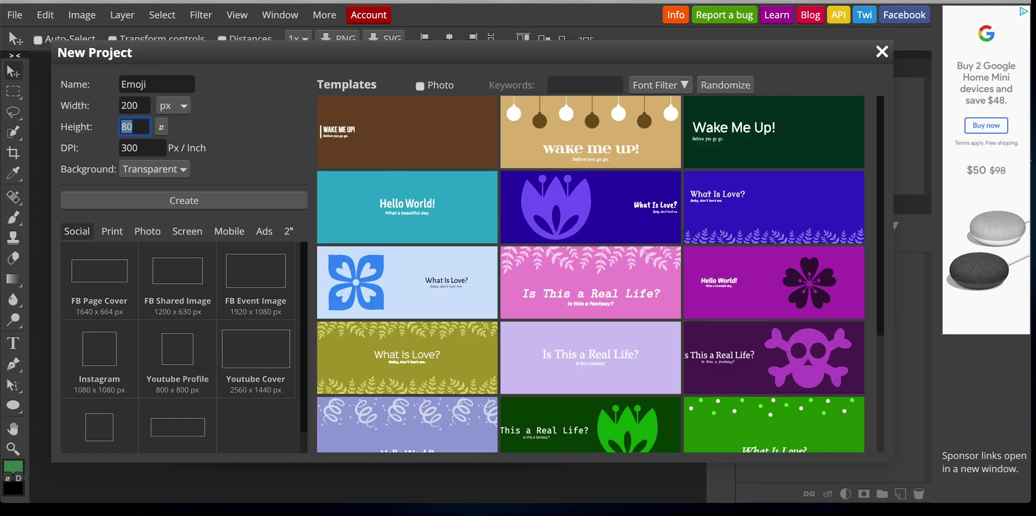
text(200)
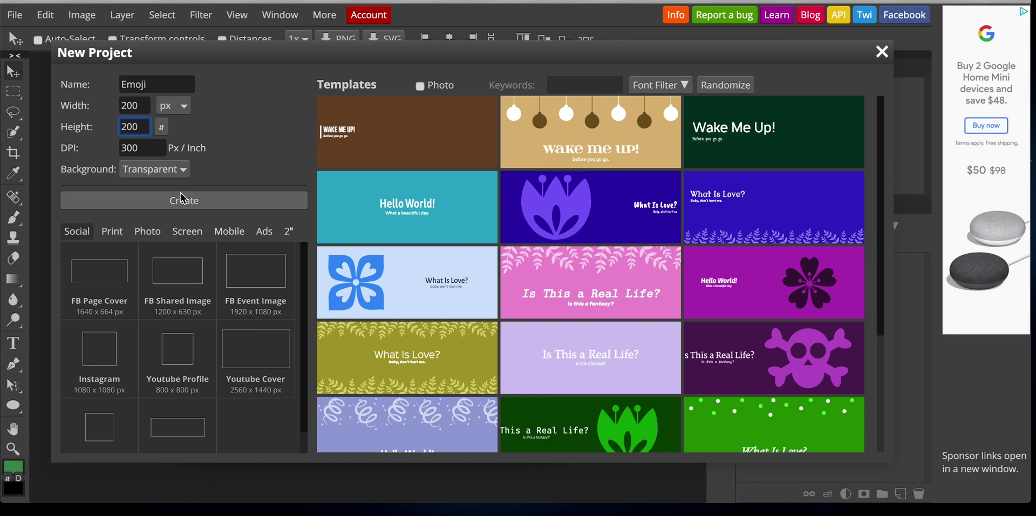
click(196, 204)
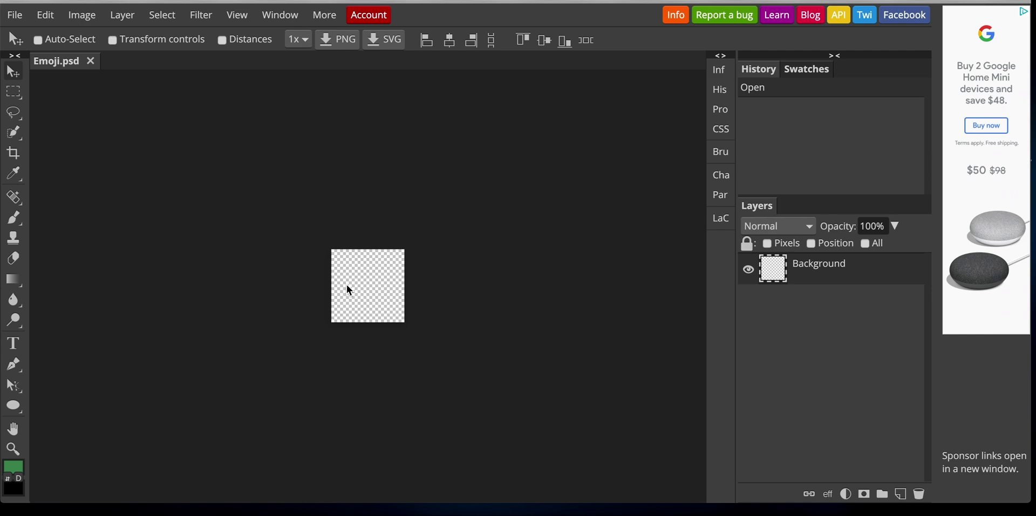
Zoom the canvas to fill the view, pick the Ellipse tool, and go to the palette page.
key(ctrl+plus)
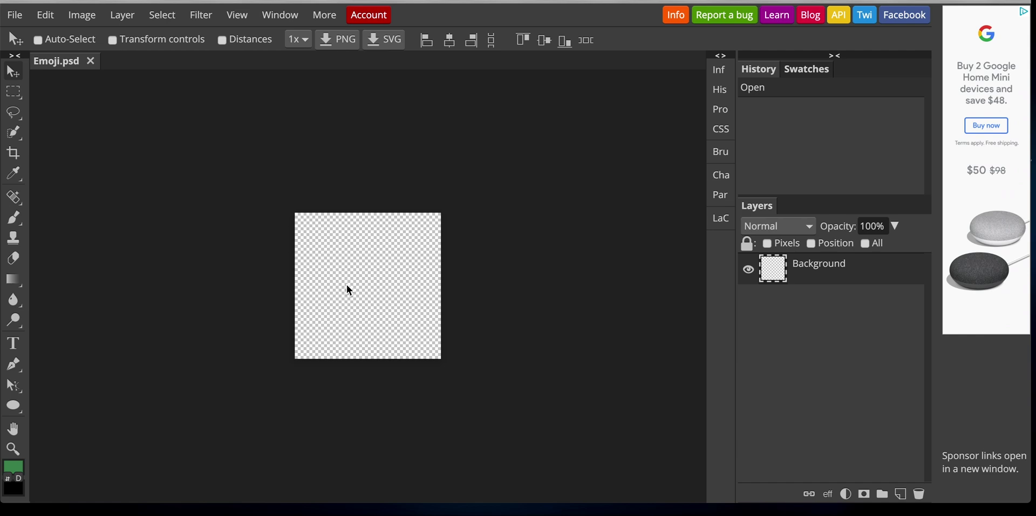
key(ctrl+plus)
key(ctrl+plus)
key(ctrl+plus)
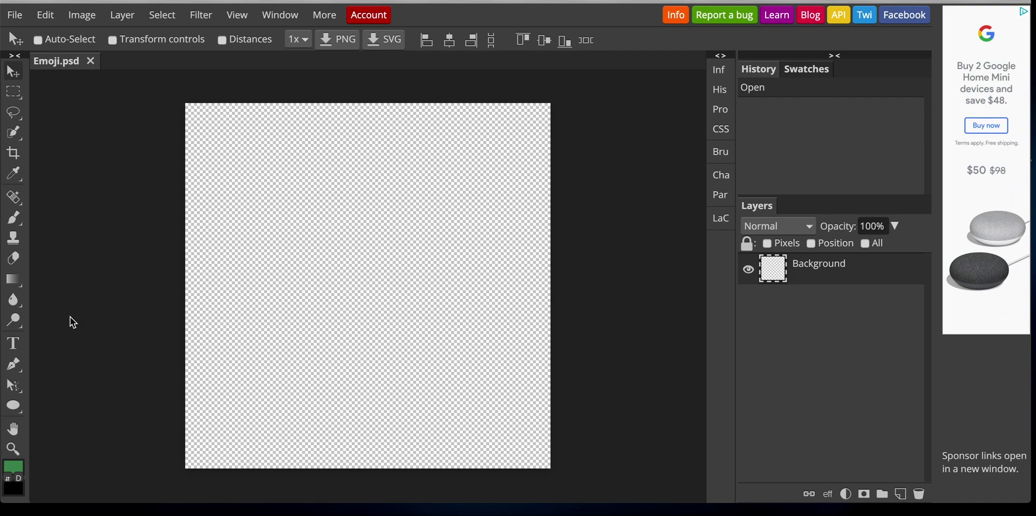
right_click(19, 406)
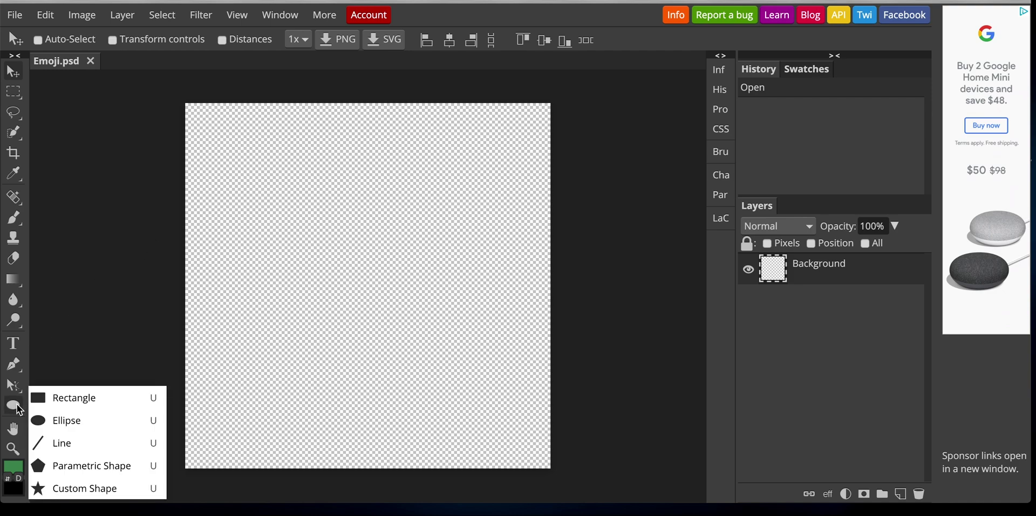
click(51, 423)
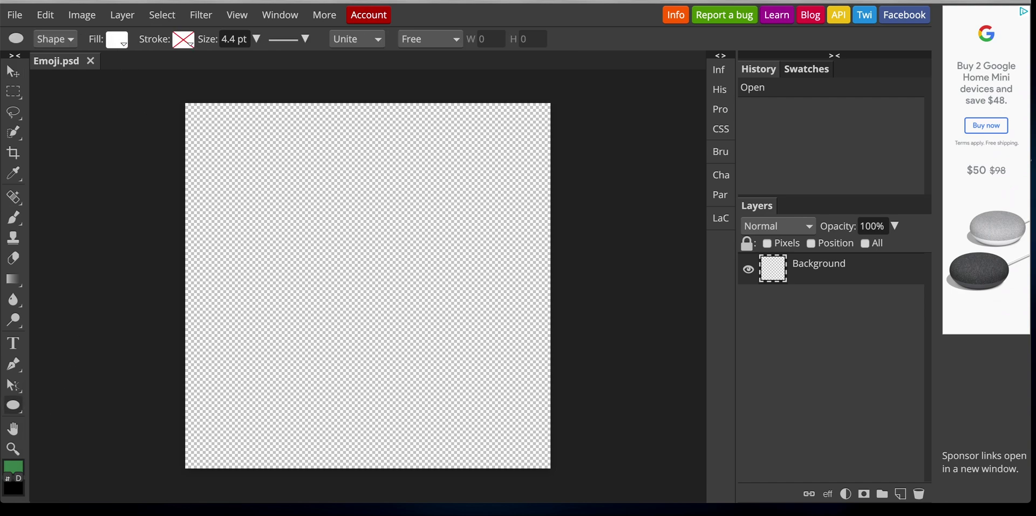
key(ctrl+Tab)
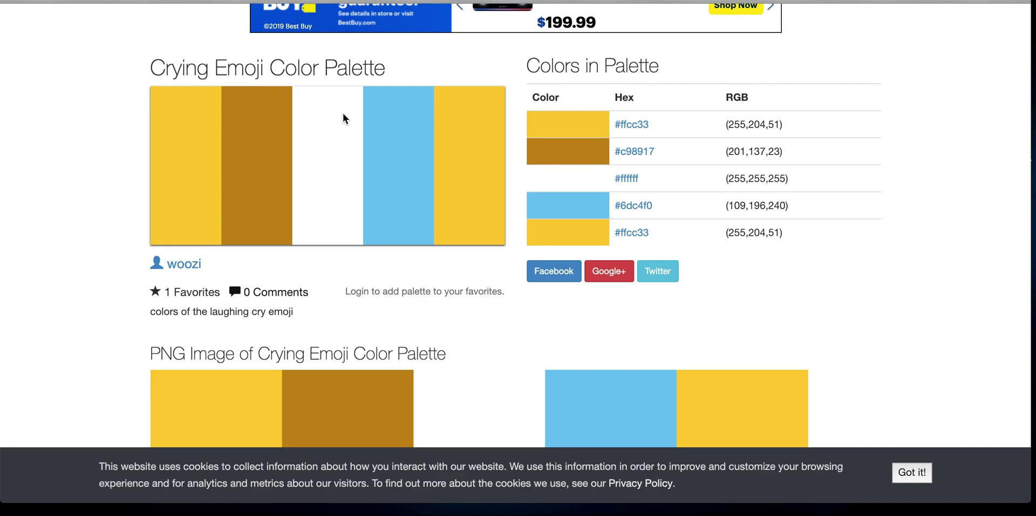
Copy the yellow #ffcc33 hex code from the Crying Emoji Colors in Palette table.
scroll(534, 221, up, 5)
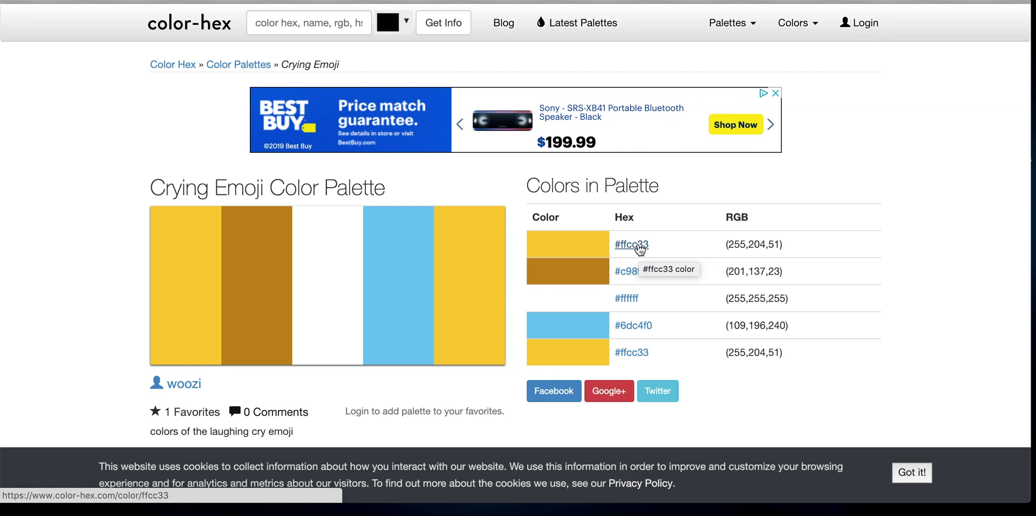
right_click(635, 249)
key(ctrl+c)
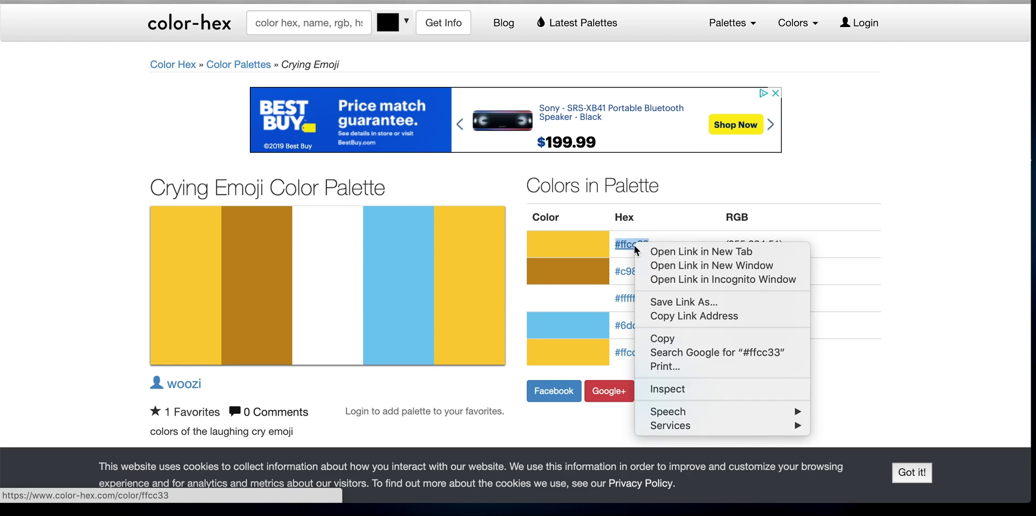
click(666, 339)
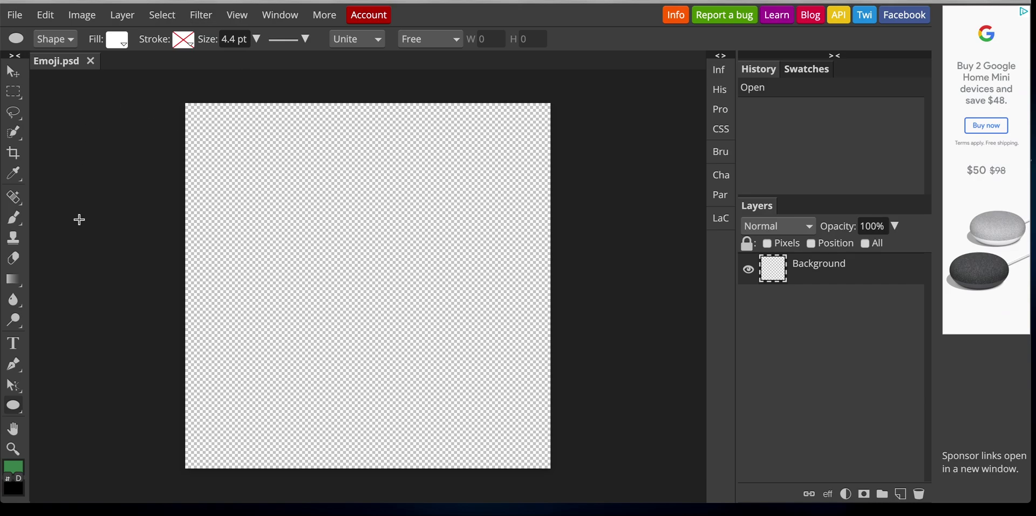
Switch the ellipse fill type to a gradient and bring up its gradient editor.
click(118, 41)
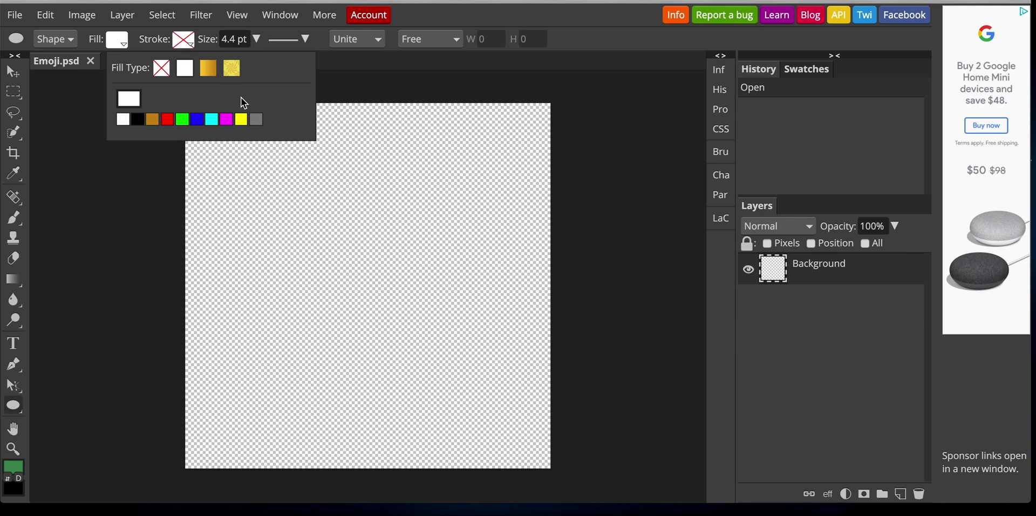
click(209, 69)
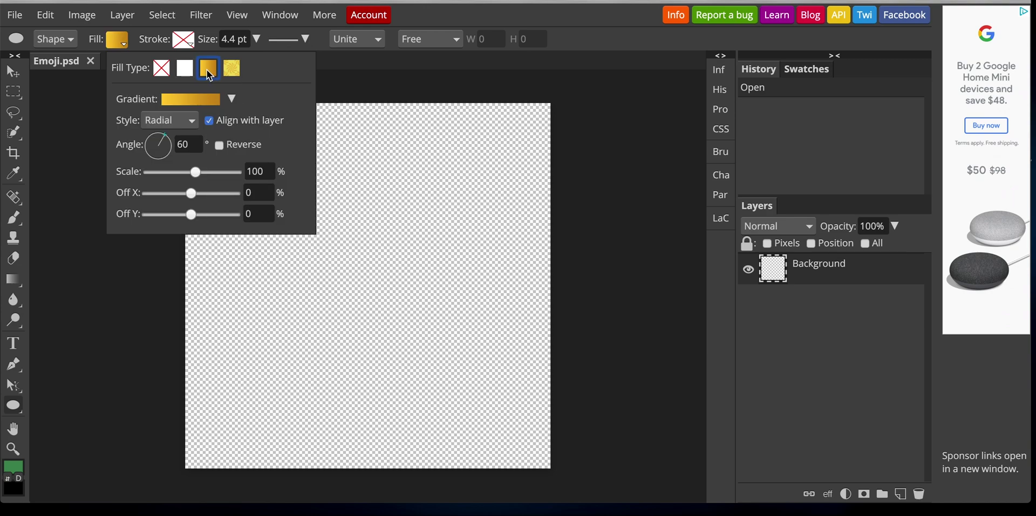
click(180, 102)
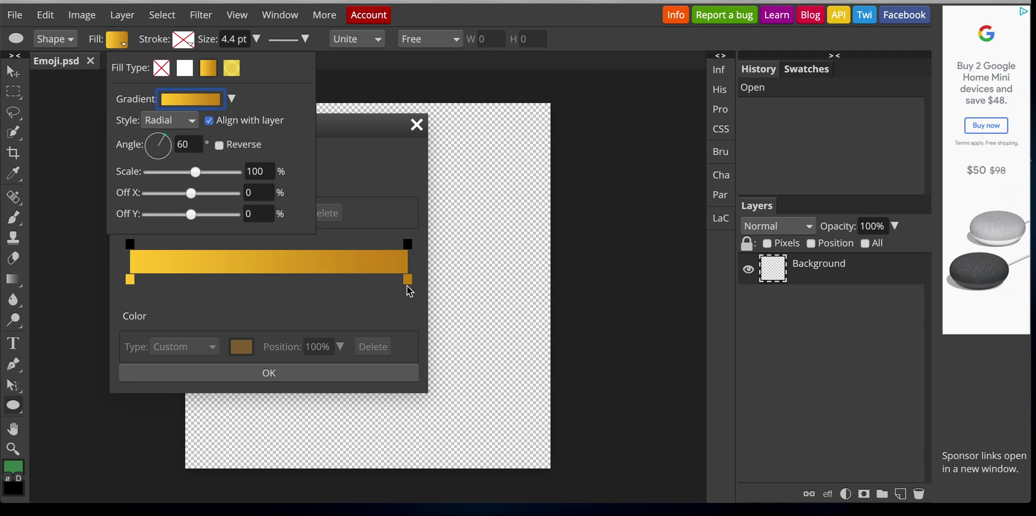
Paste ffcc33 into the left gradient stop's hex field, removing the extra #.
click(129, 280)
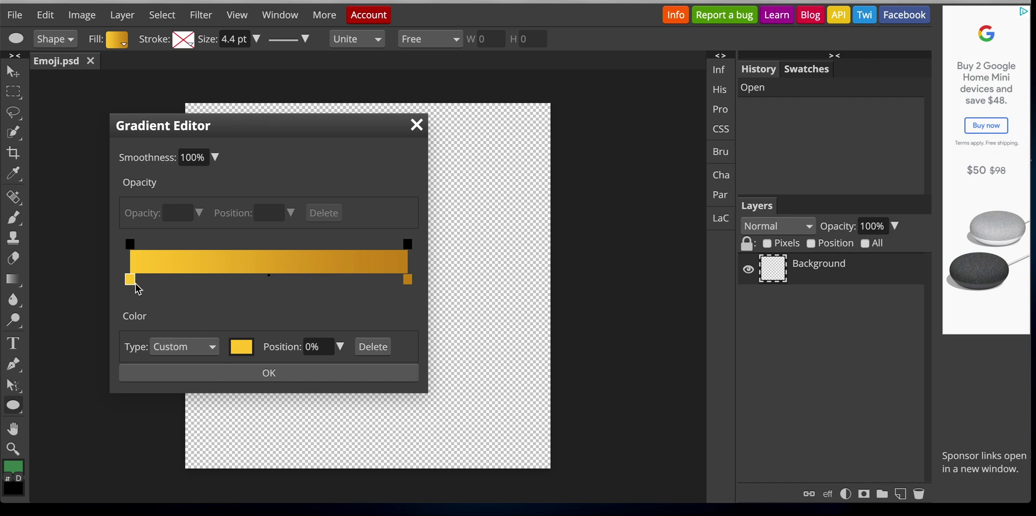
click(241, 346)
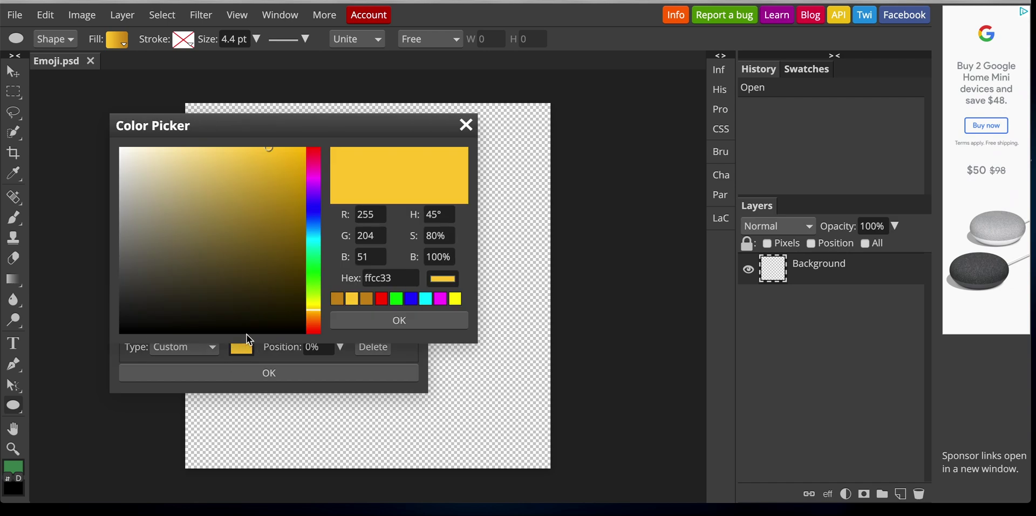
double_click(391, 279)
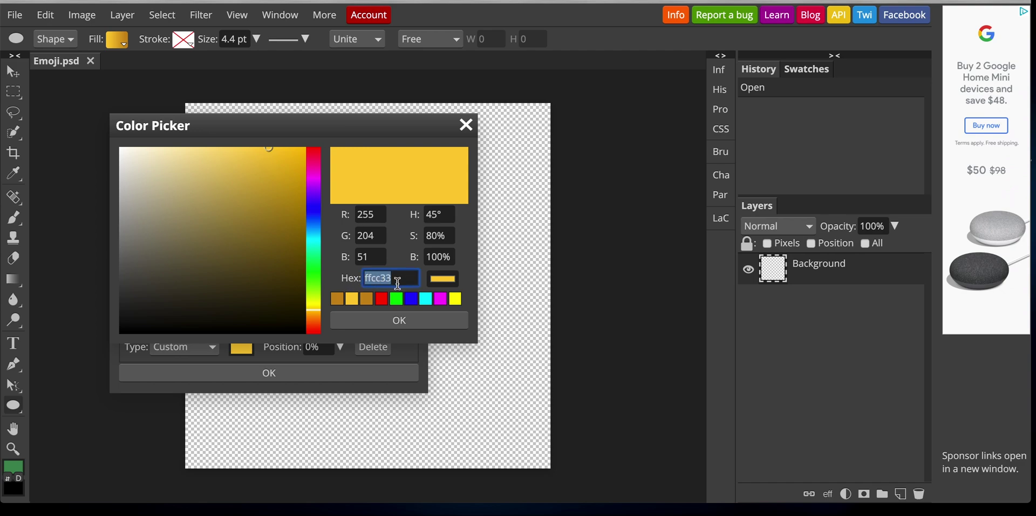
key(ctrl+v)
click(375, 278)
key(Left)
key(BackSpace)
Re-enter ffcc33 as the left stop's hex colour and accept the yellow.
click(210, 251)
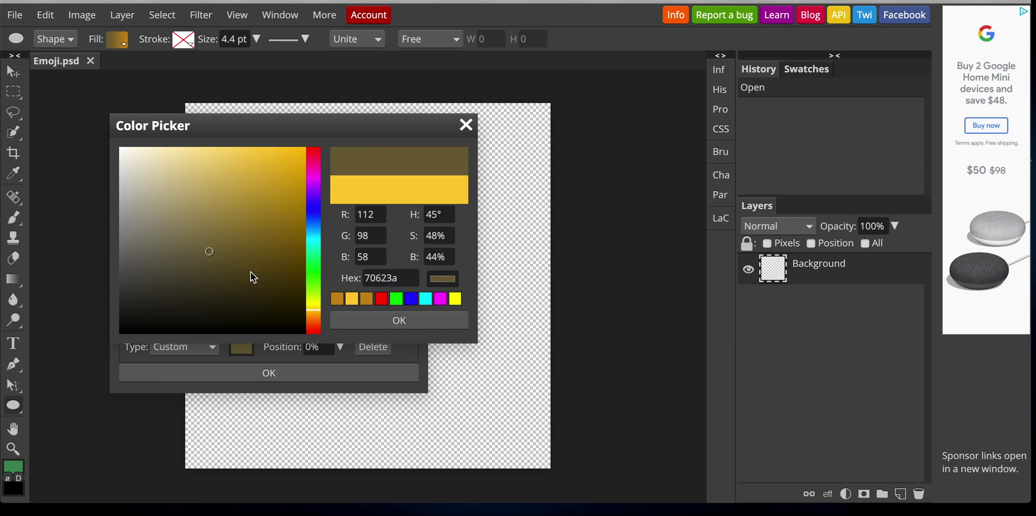
double_click(396, 277)
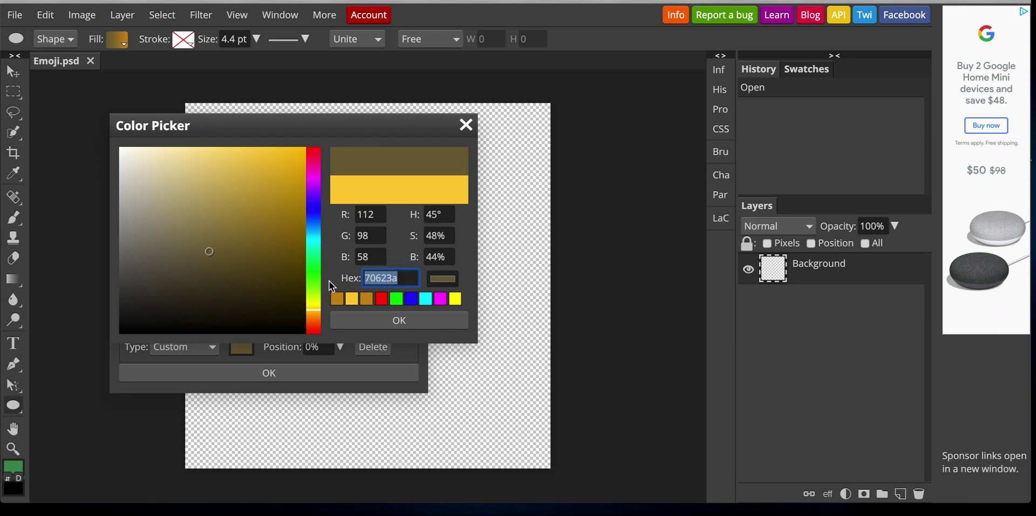
key(ctrl+v)
key(Home)
key(Right)
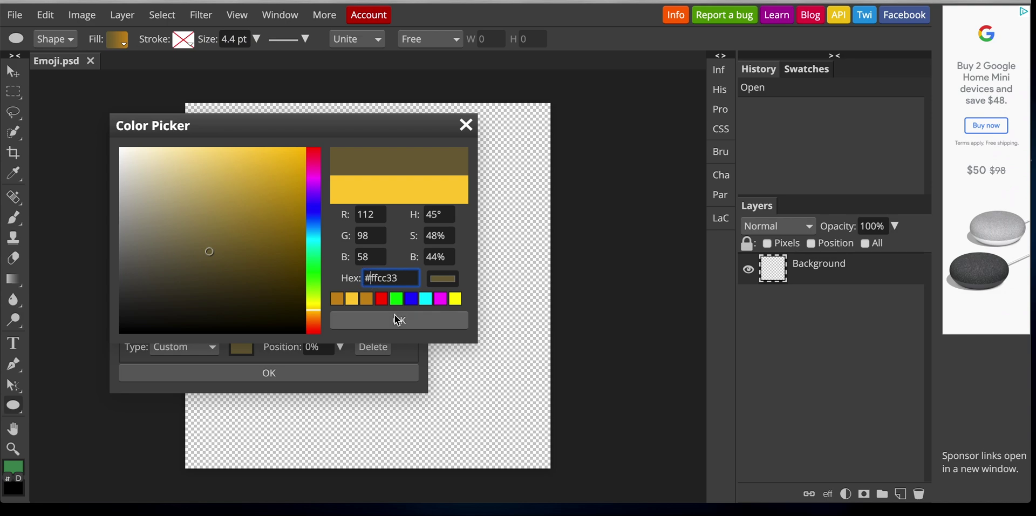
key(BackSpace)
key(Return)
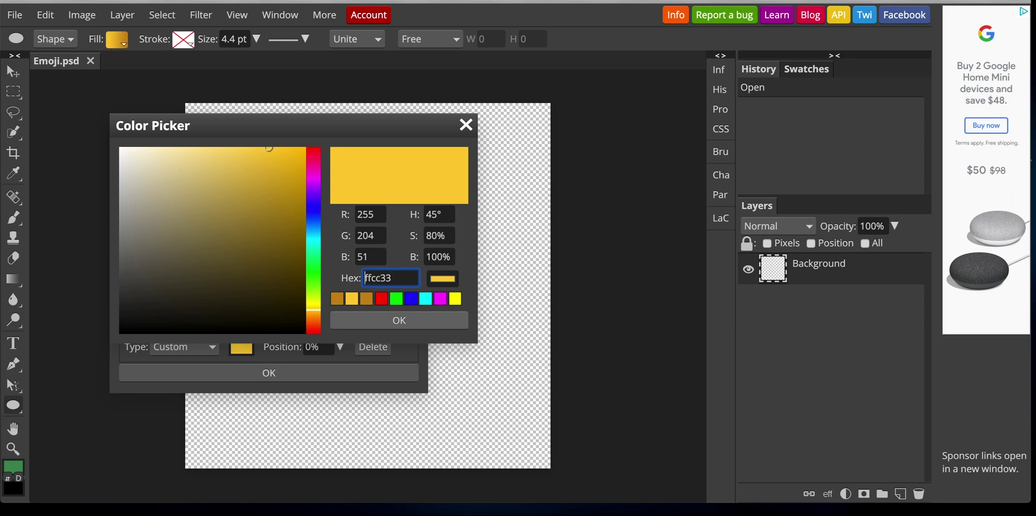
click(399, 319)
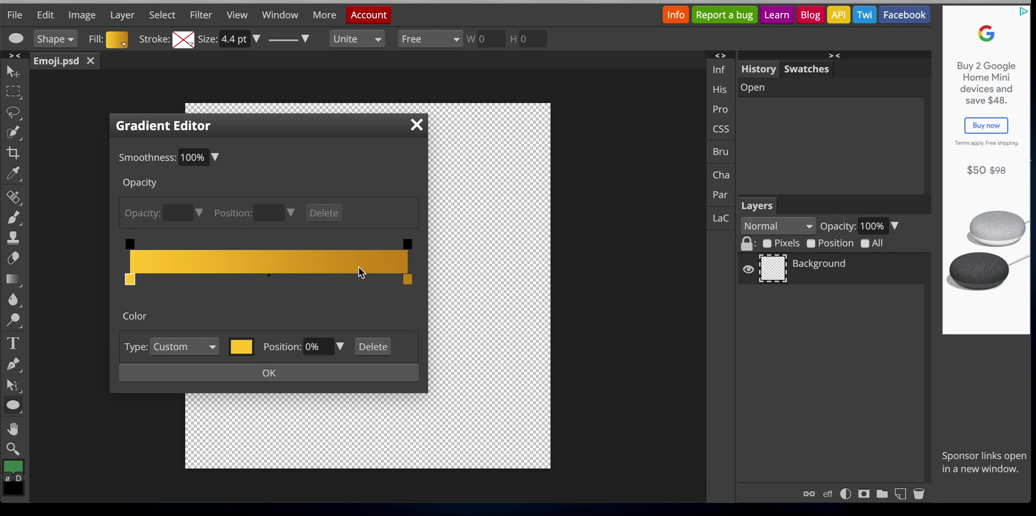
Select the right gold stop, compare against the palette page, and close the gradient editor.
click(408, 279)
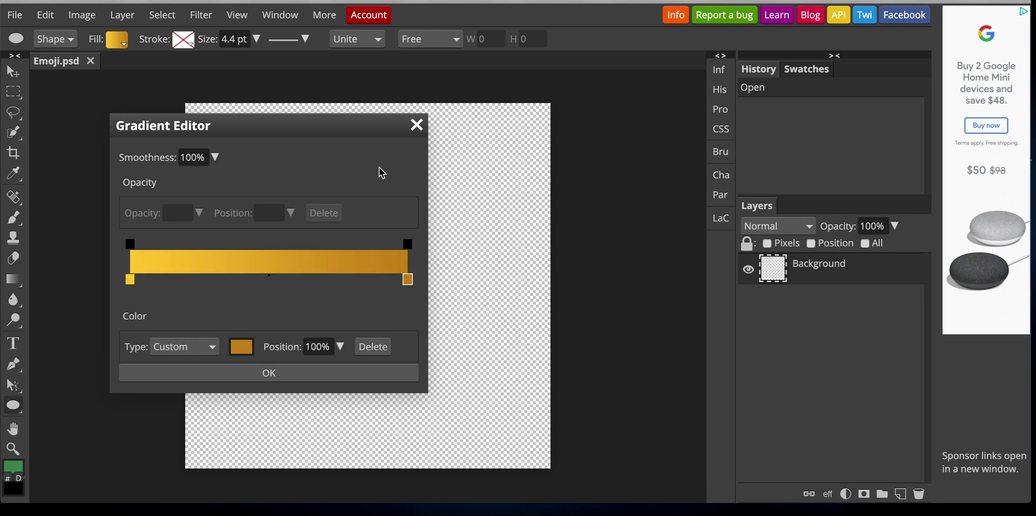
key(ctrl+Tab)
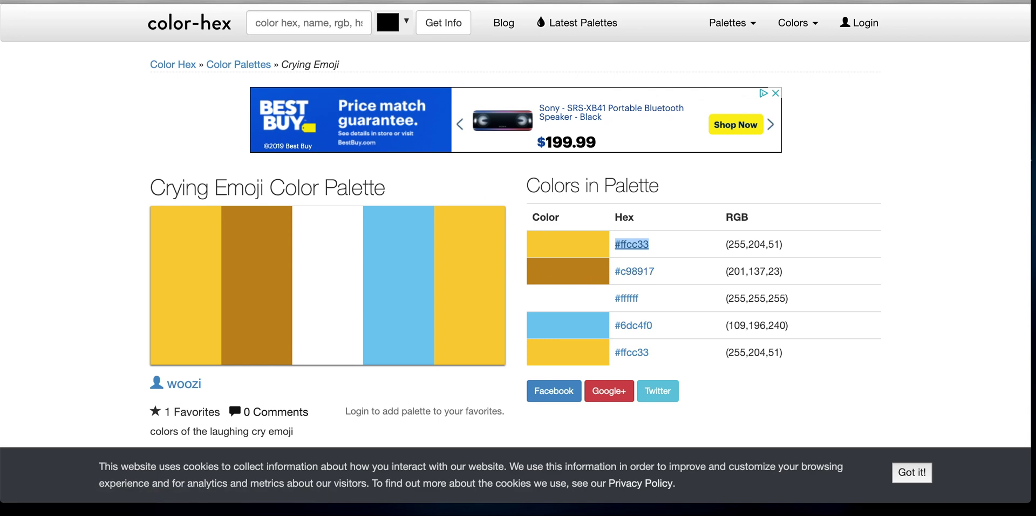
key(ctrl+Tab)
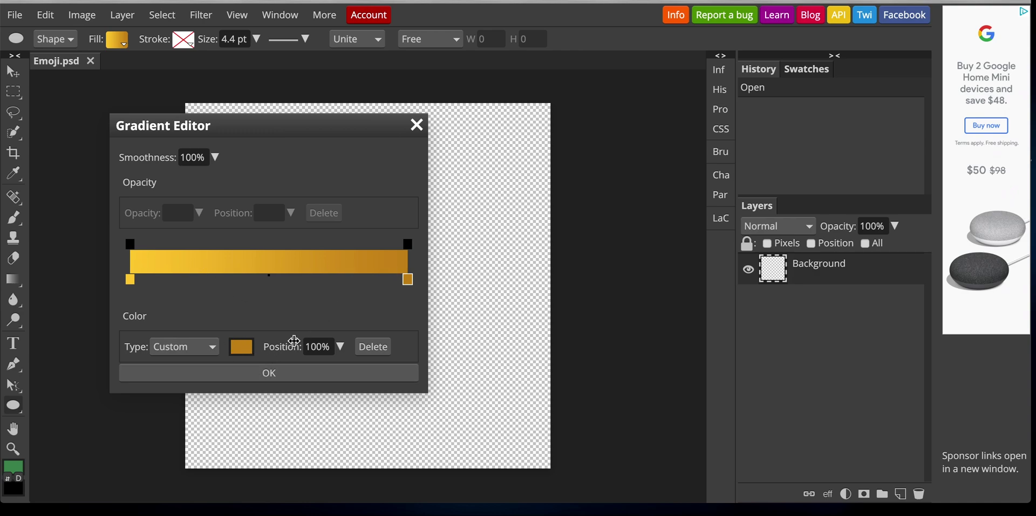
click(268, 378)
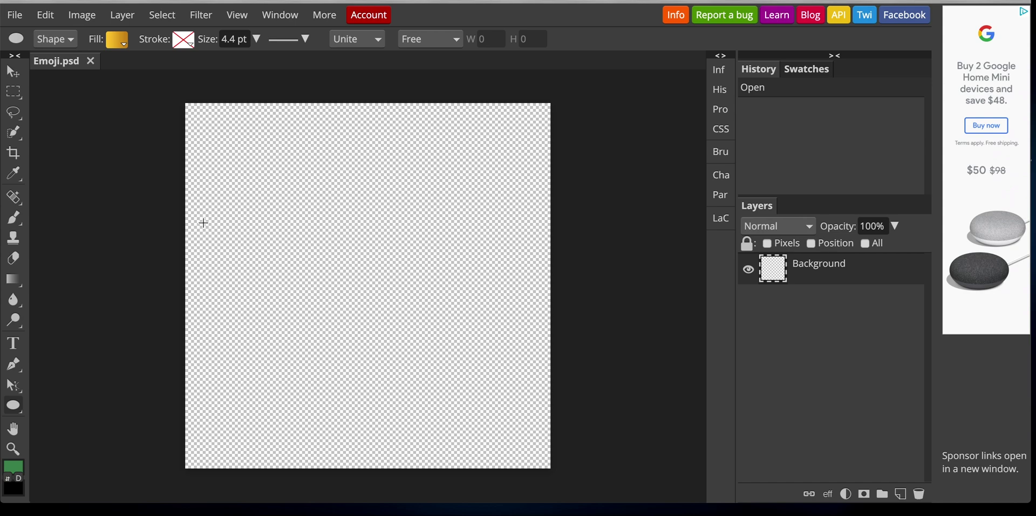
Keep the gradient style Radial and drag out a large gradient-filled circle on the canvas.
click(117, 41)
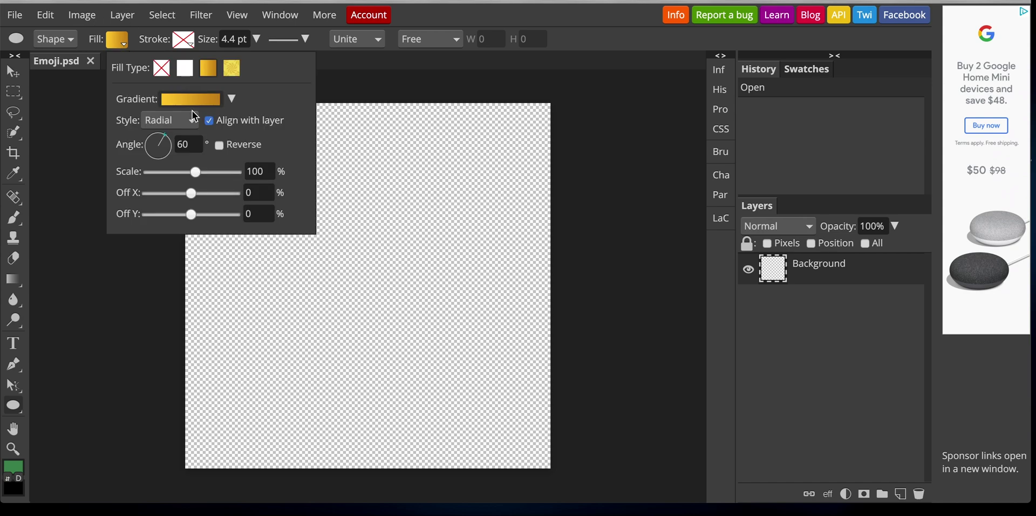
click(162, 121)
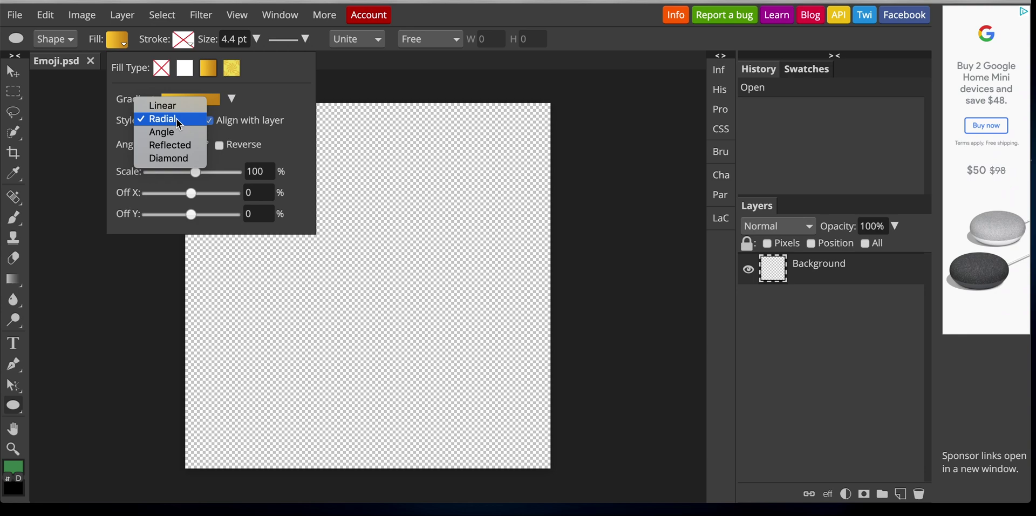
click(179, 120)
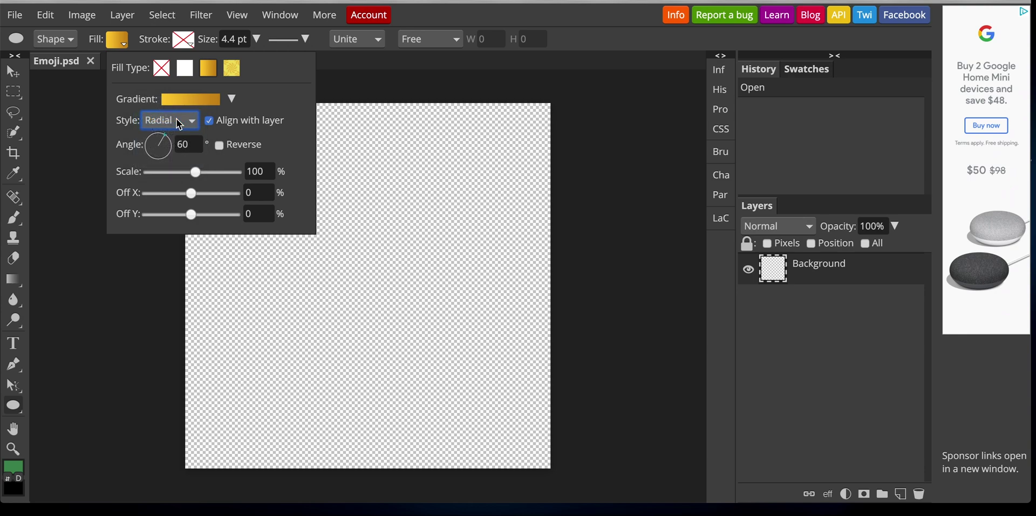
click(117, 39)
click(139, 24)
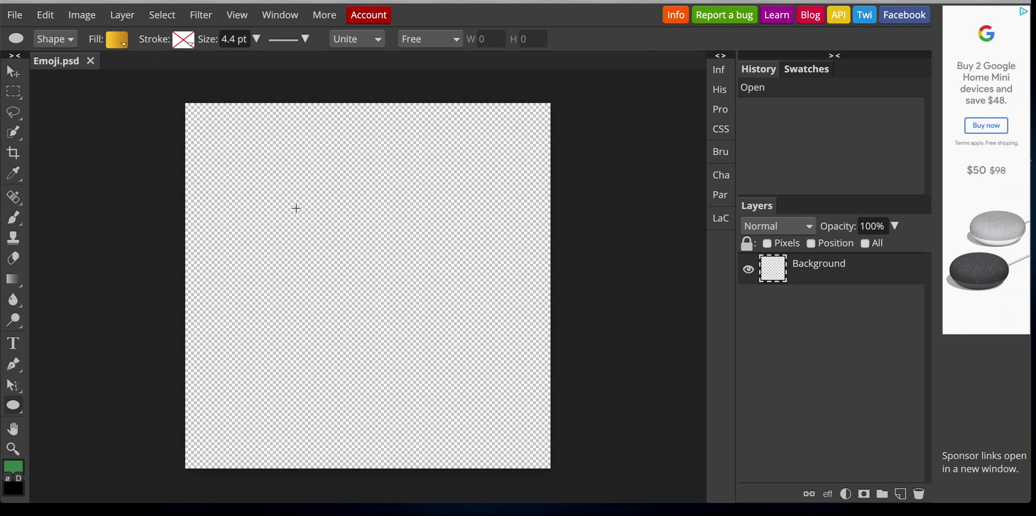
drag(272, 189, 599, 446)
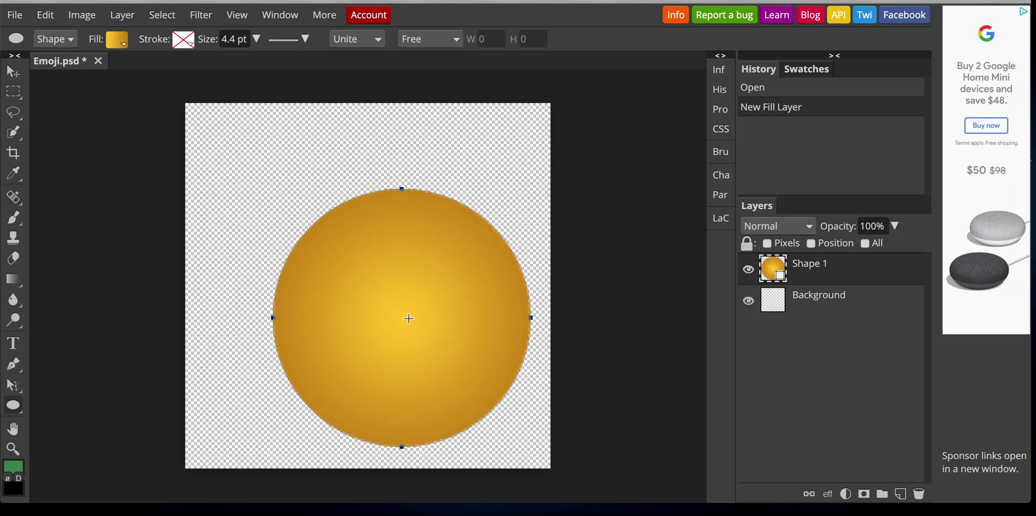
Nudge the circle up and to the left, then rasterize the Shape 1 layer.
click(14, 71)
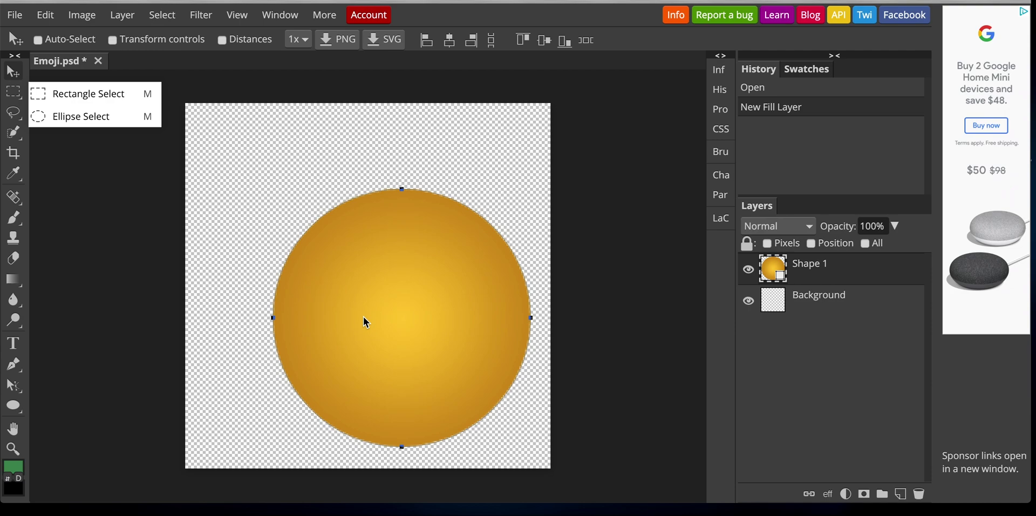
drag(435, 336, 402, 306)
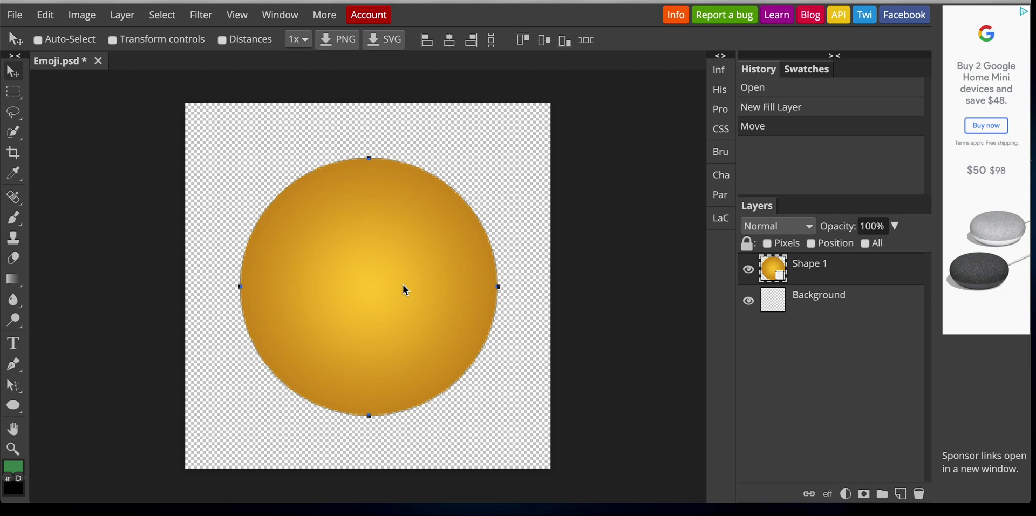
right_click(820, 275)
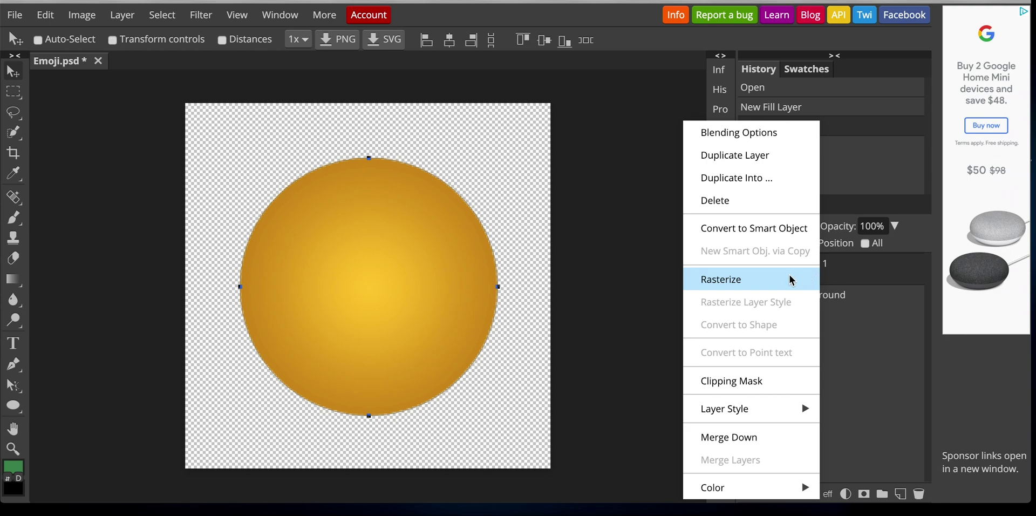
click(724, 275)
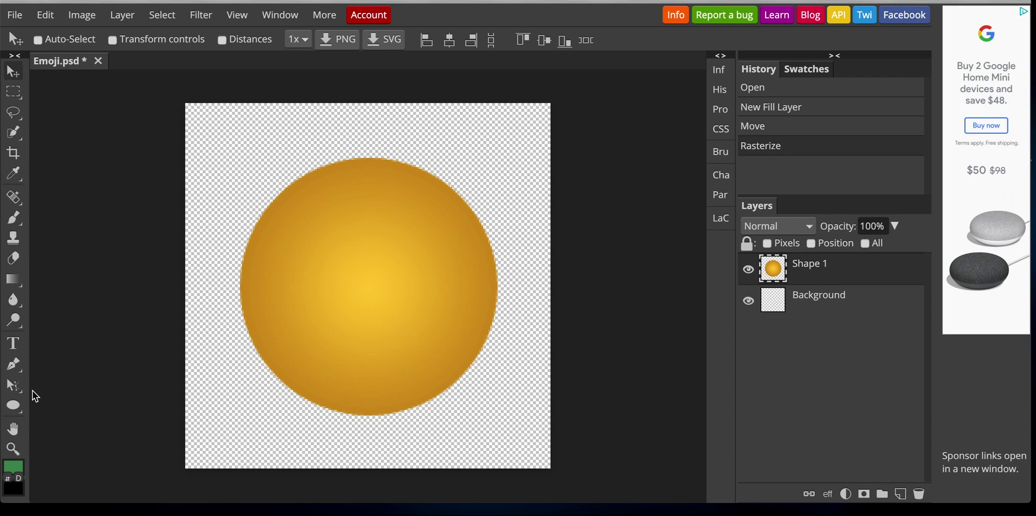
right_click(19, 403)
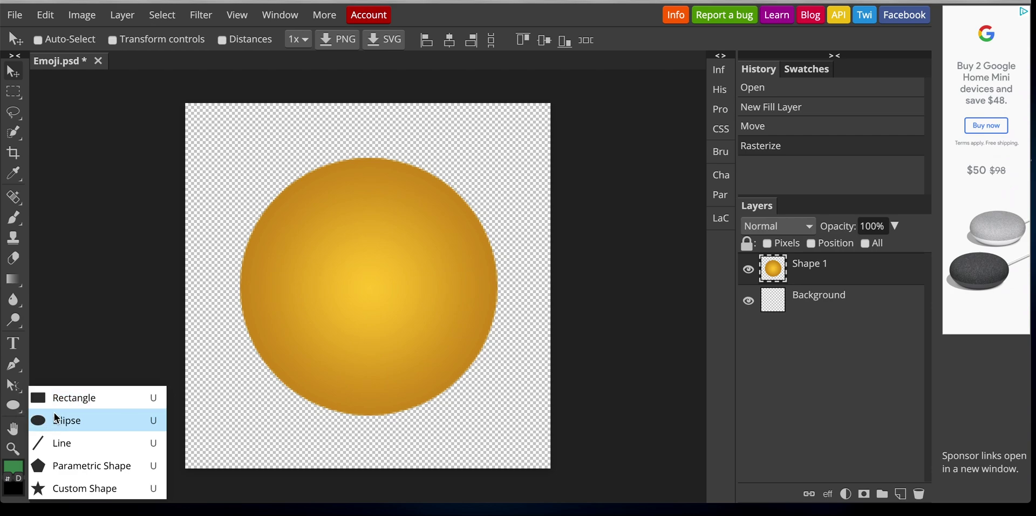
Draw a solid white oval eye on the face's upper left and duplicate it with Ctrl+J.
click(54, 415)
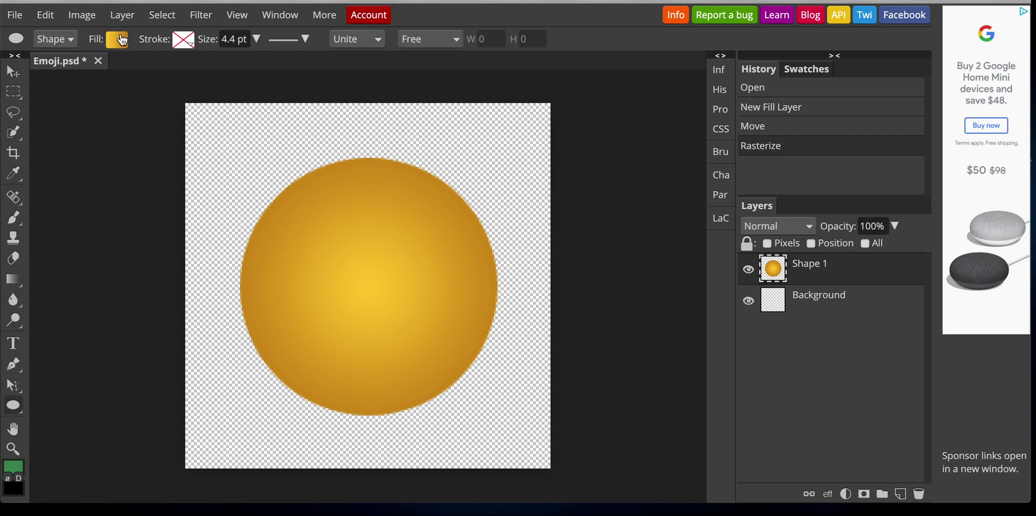
click(121, 39)
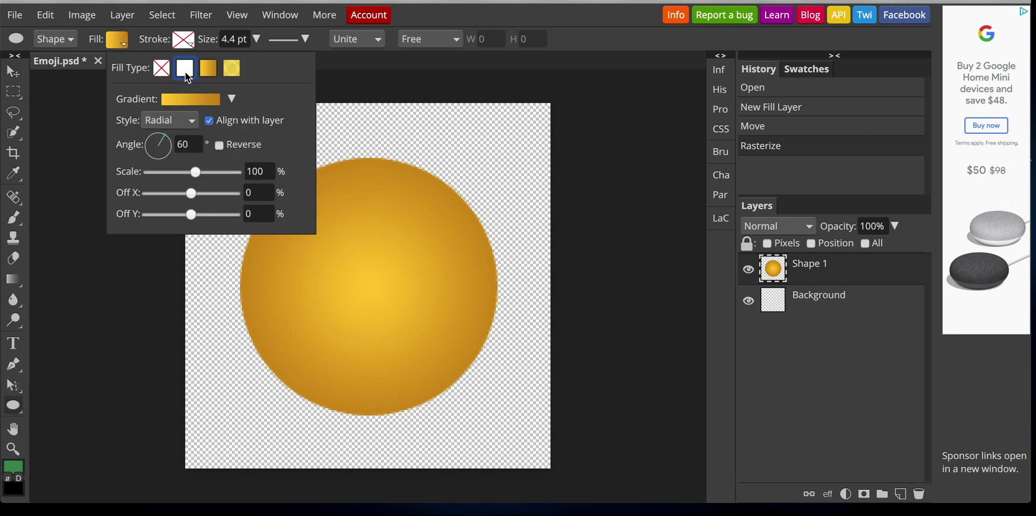
click(185, 69)
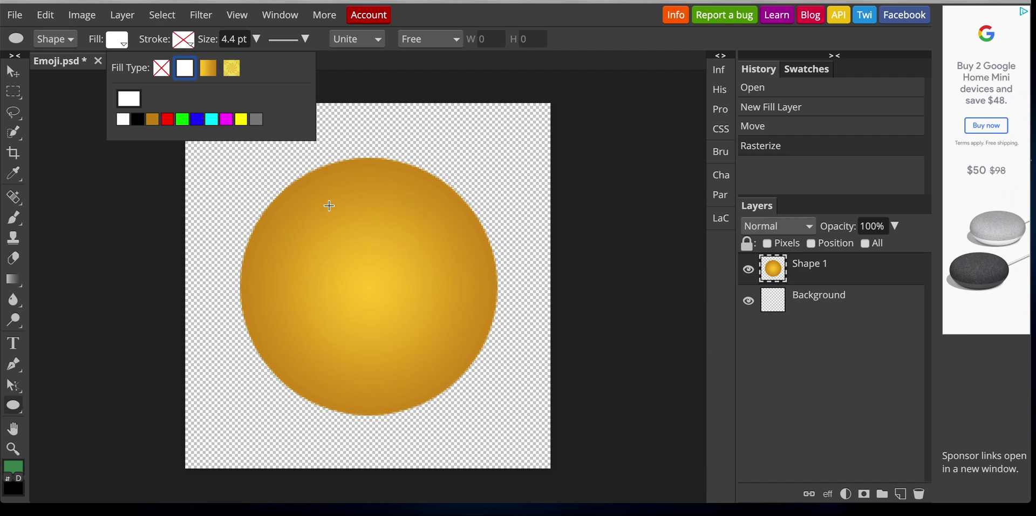
drag(321, 207, 355, 282)
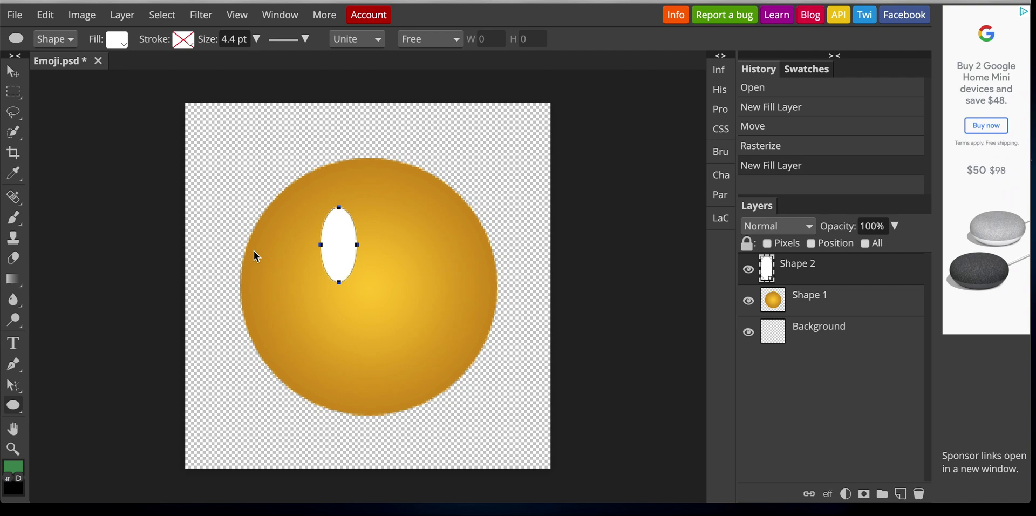
key(ctrl+j)
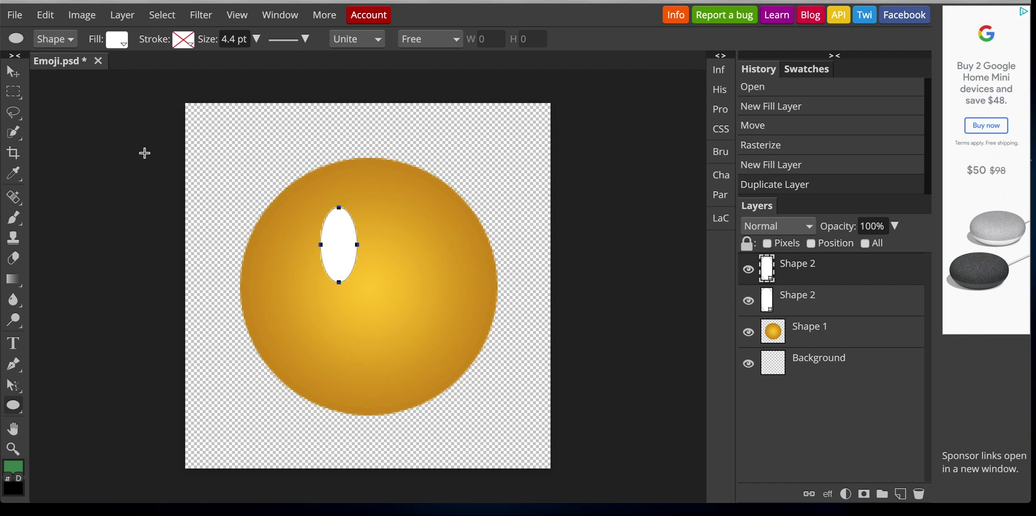
Move the copied eye to the right side of the face and add an empty layer.
right_click(20, 411)
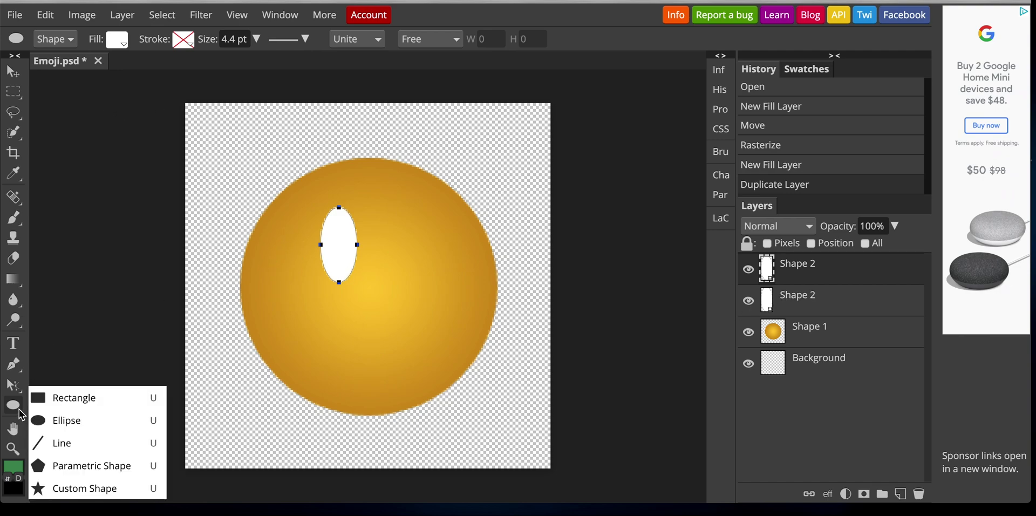
click(13, 71)
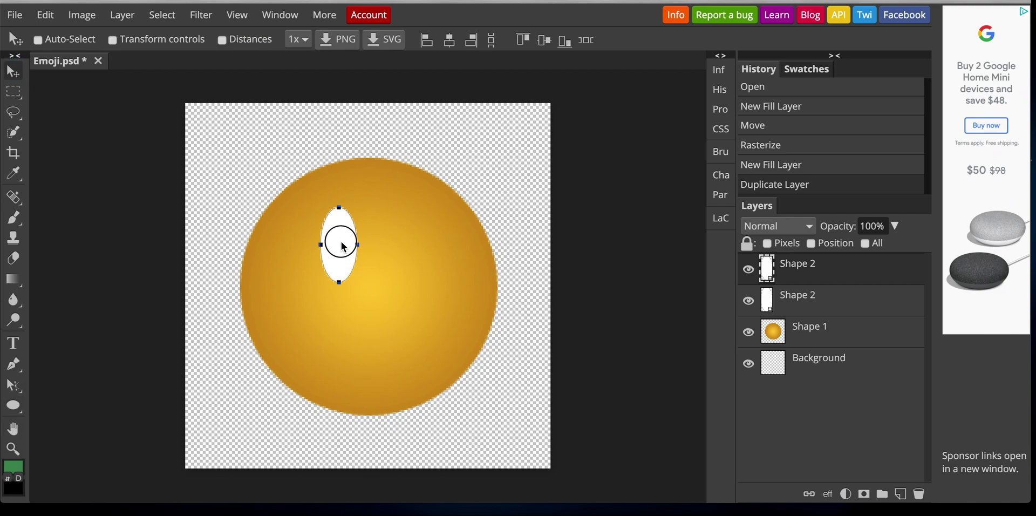
drag(342, 240, 398, 241)
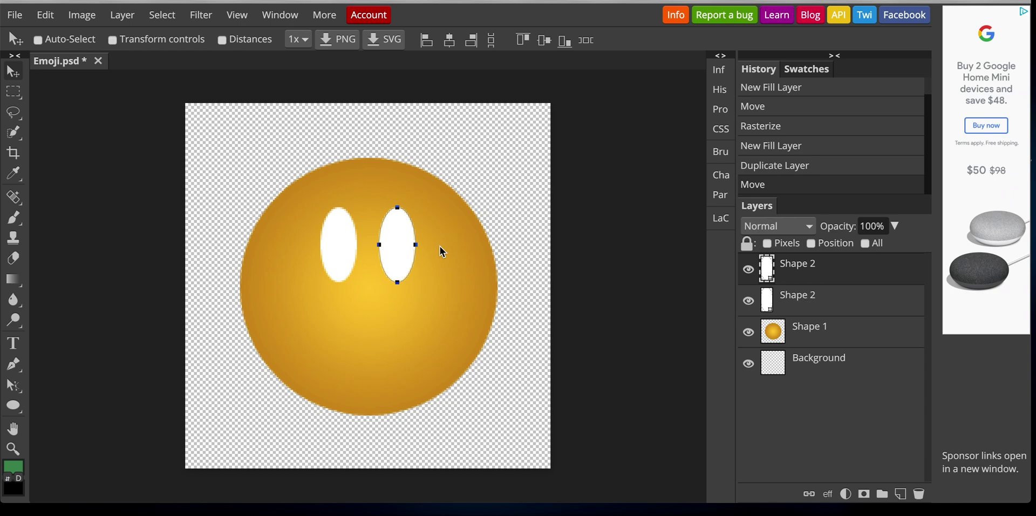
click(900, 493)
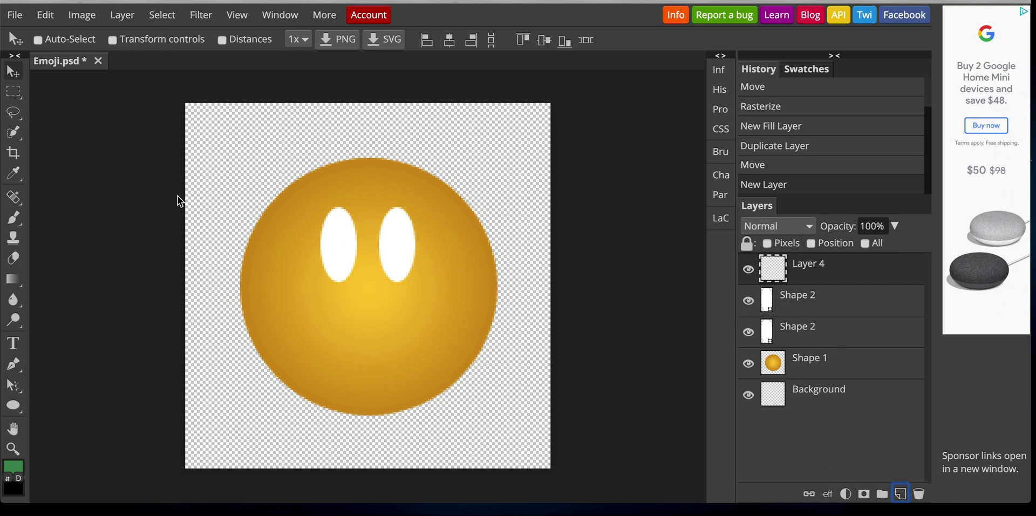
Draw a small solid black oval pupil inside the left white eye.
click(17, 409)
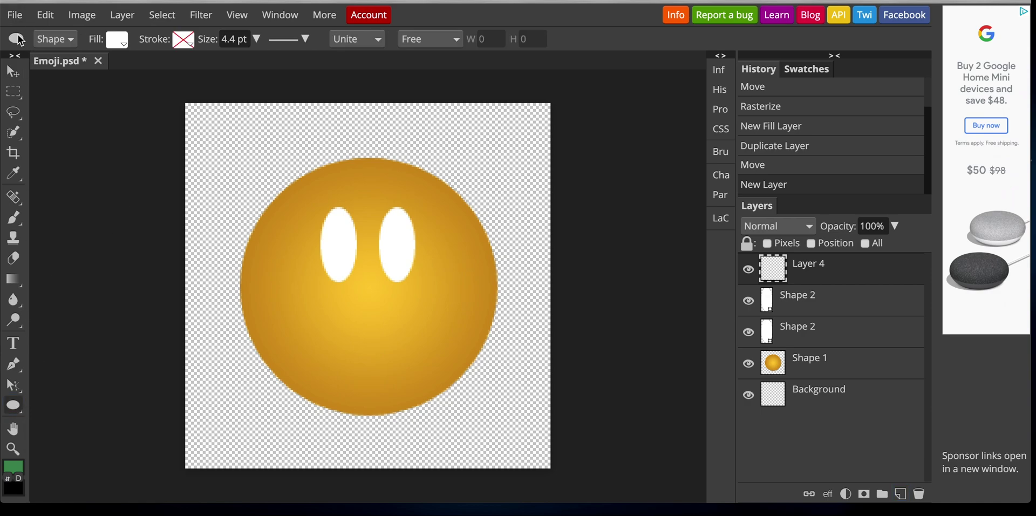
mouse_move(21, 412)
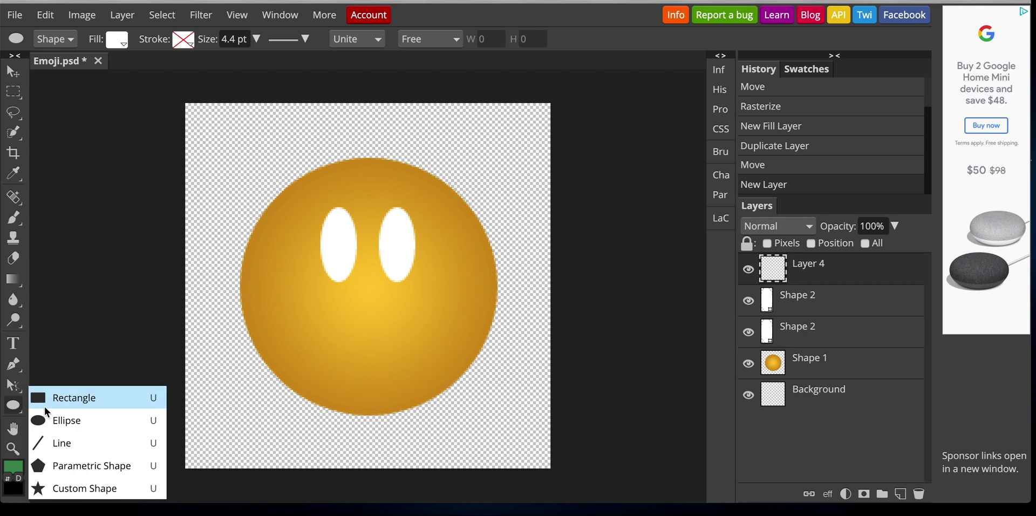
click(49, 420)
click(118, 38)
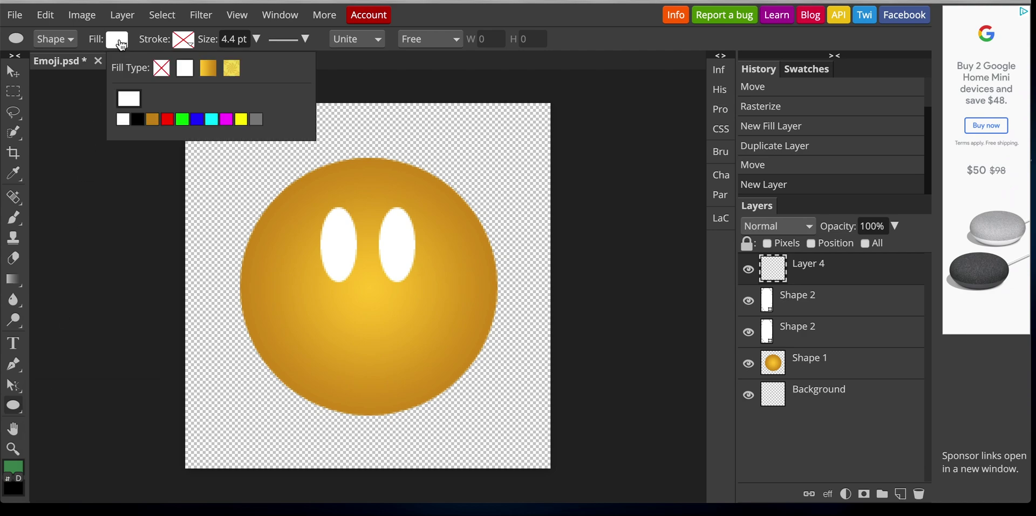
click(138, 119)
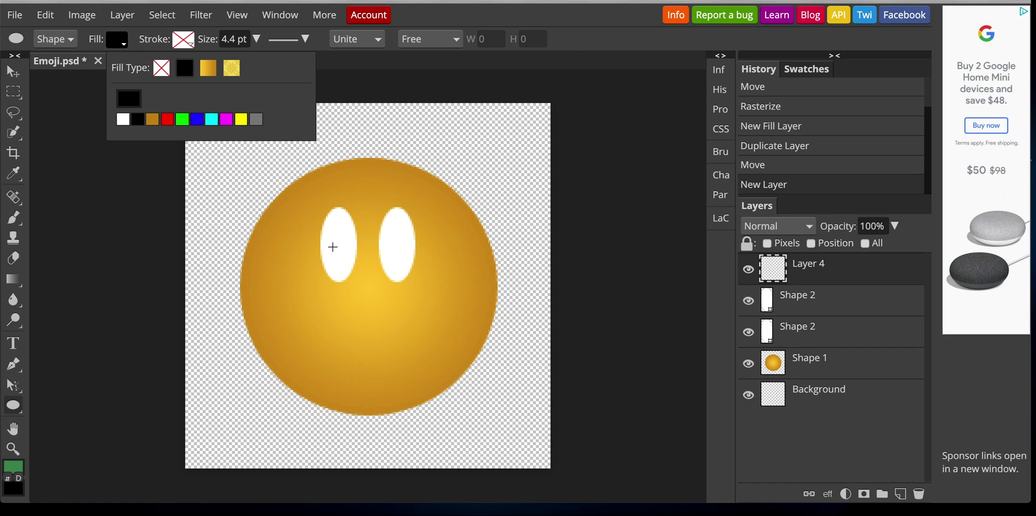
drag(332, 248, 344, 281)
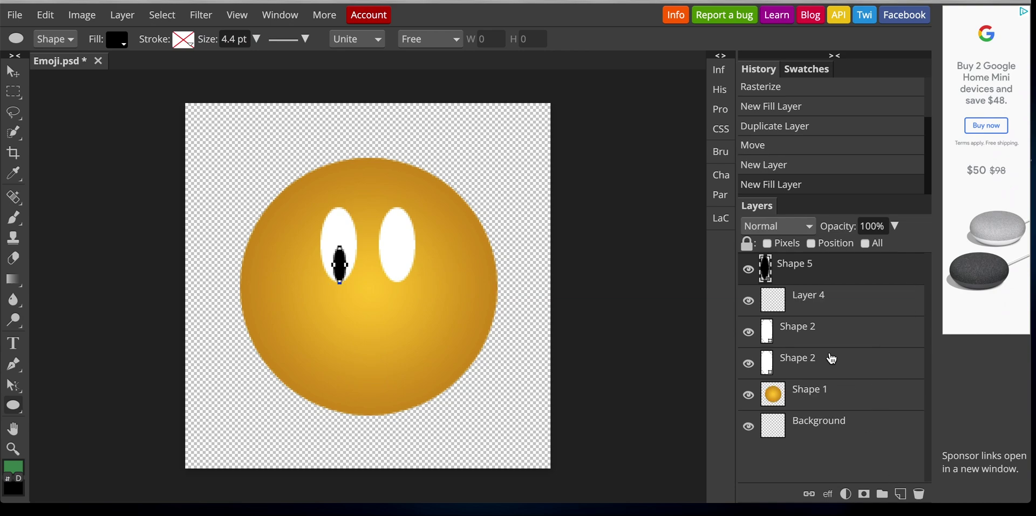
Duplicate the black pupil layer and move the copy into the right white eye.
key(ctrl+j)
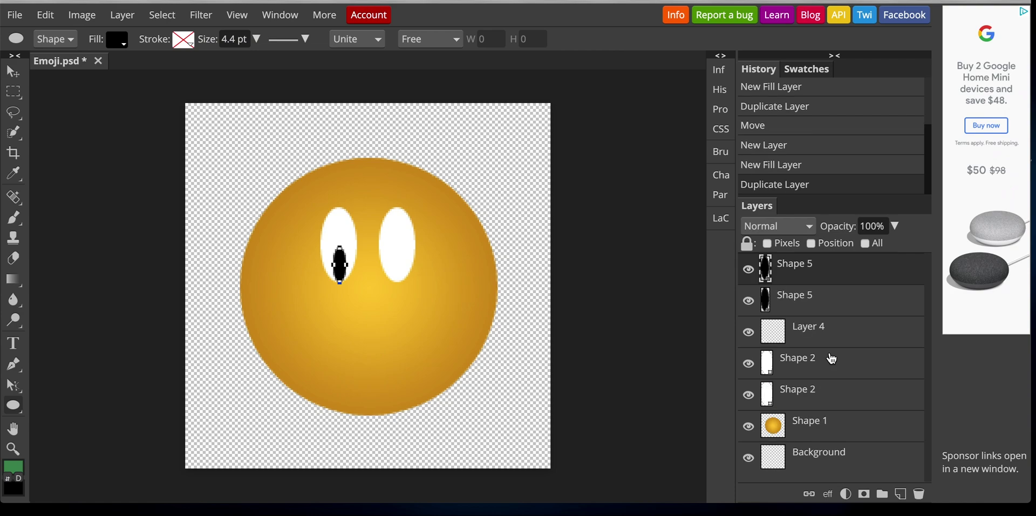
click(13, 71)
drag(339, 263, 401, 264)
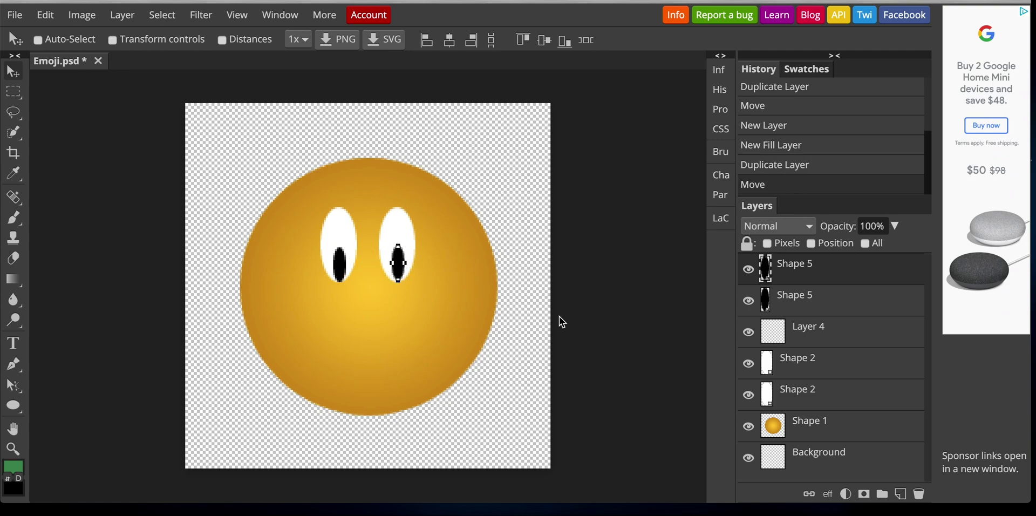
Nudge the right pupil slightly lower so both eyes match.
click(854, 464)
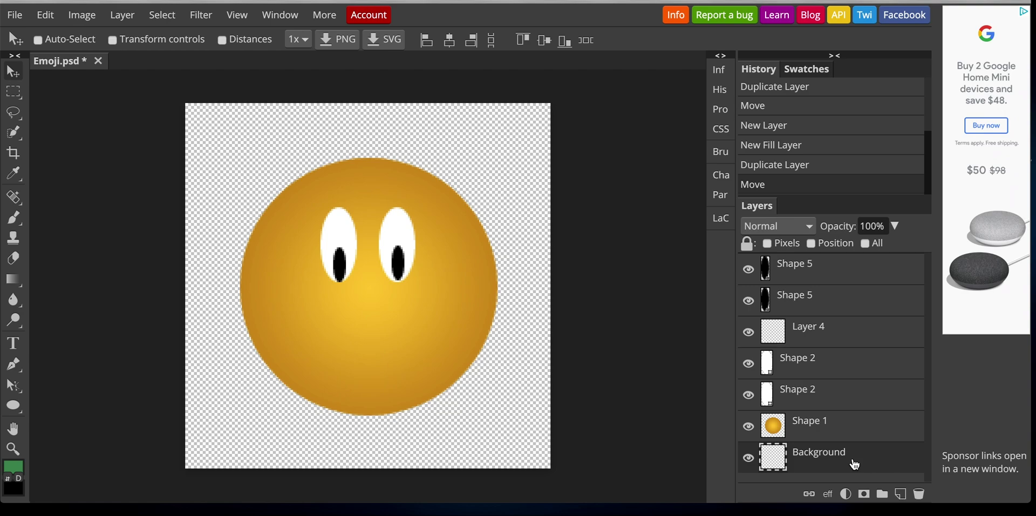
drag(406, 268, 398, 273)
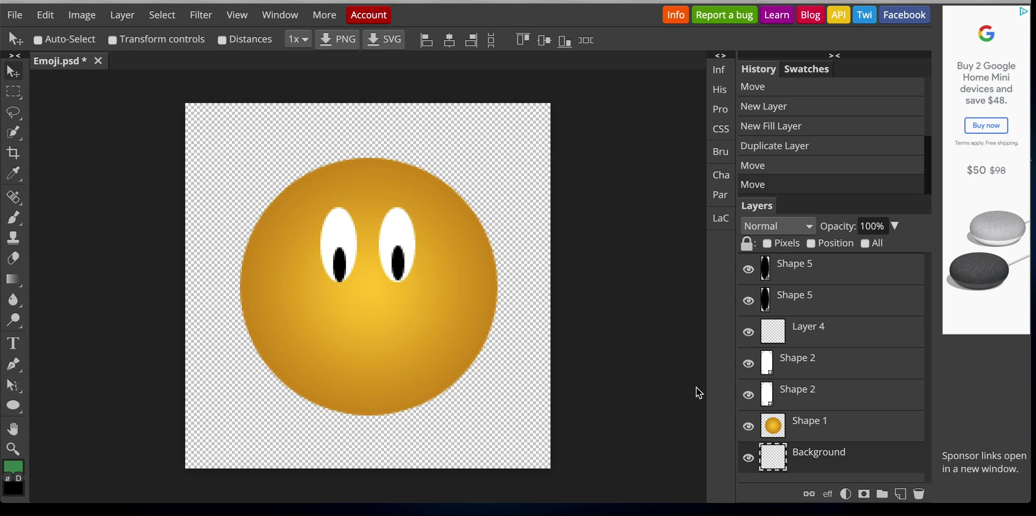
click(815, 278)
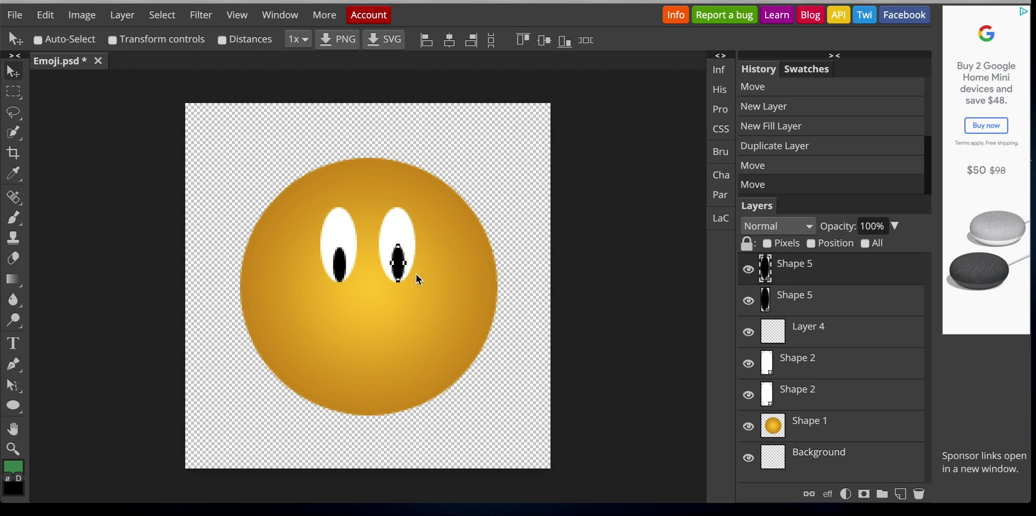
drag(398, 262, 398, 265)
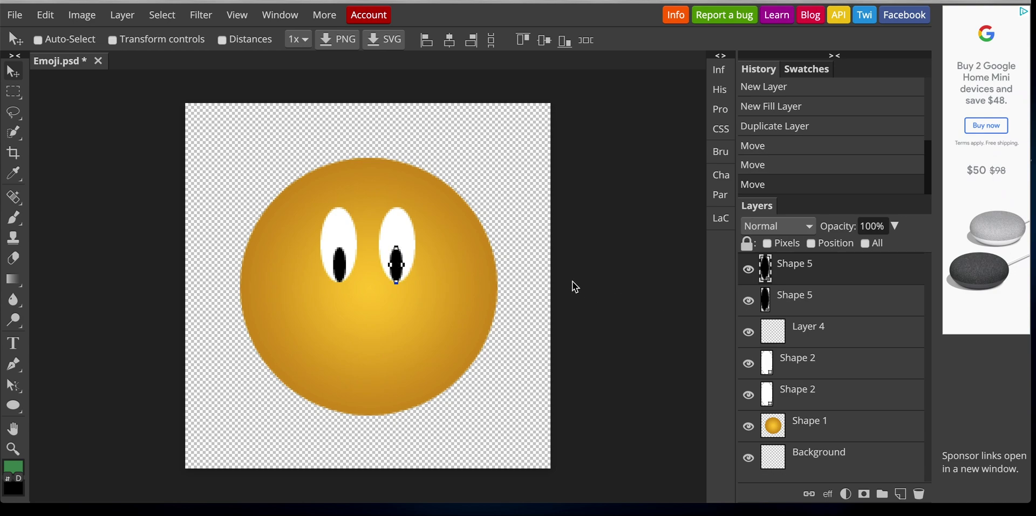
click(531, 291)
Switch to the Free Pen tool for freehand path drawing.
right_click(17, 409)
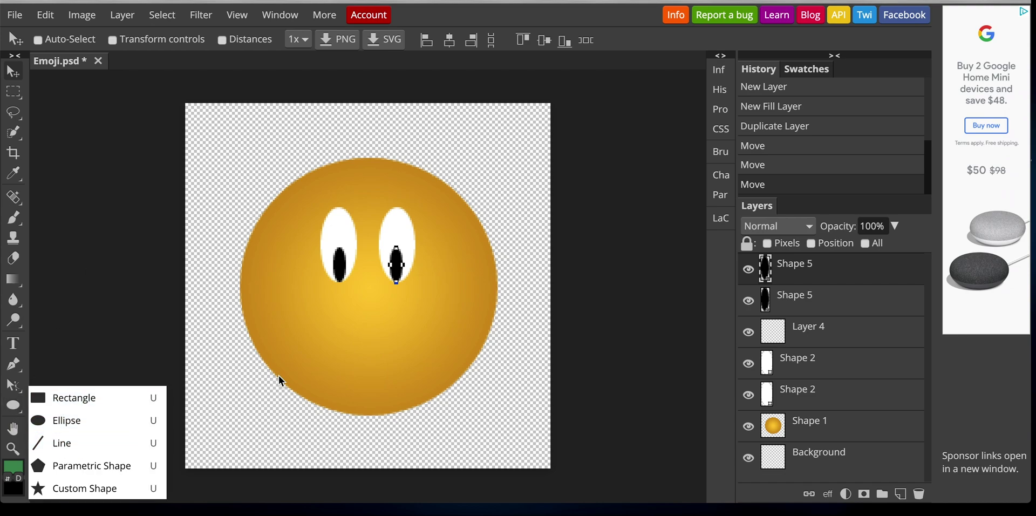
right_click(21, 310)
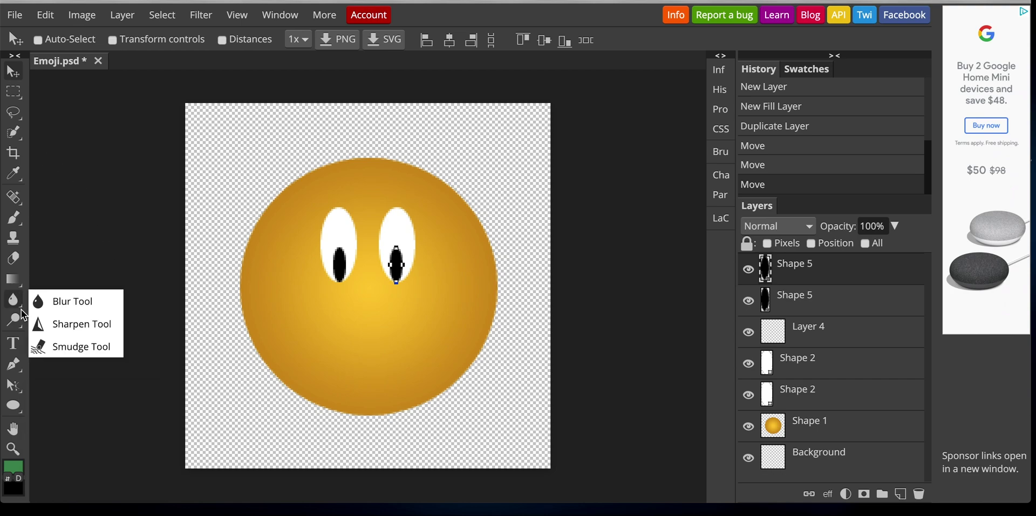
right_click(19, 321)
right_click(18, 369)
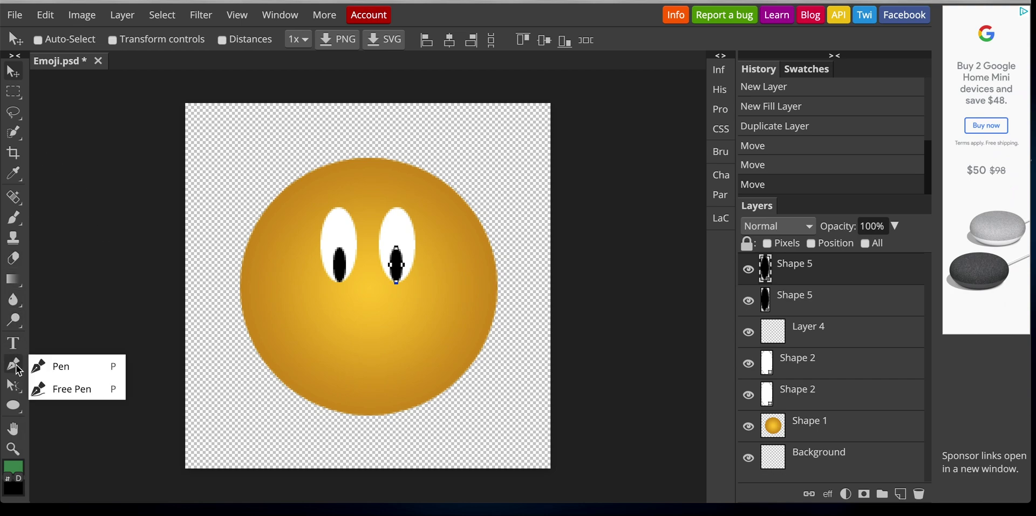
click(64, 368)
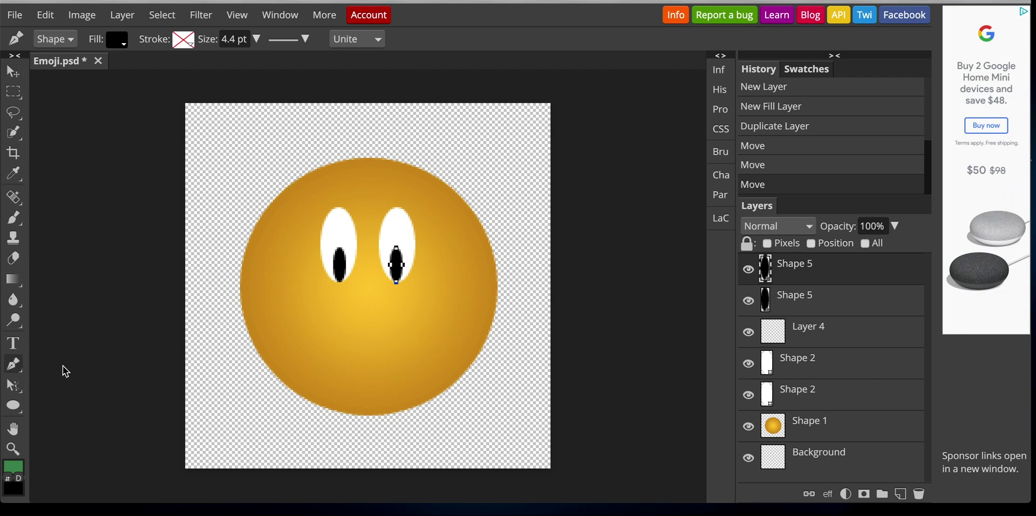
click(19, 366)
right_click(20, 371)
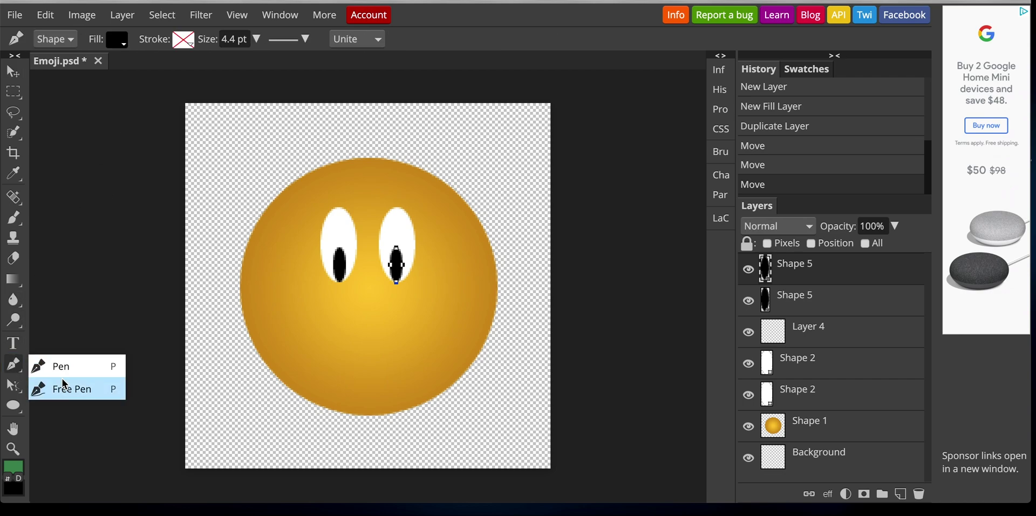
click(64, 384)
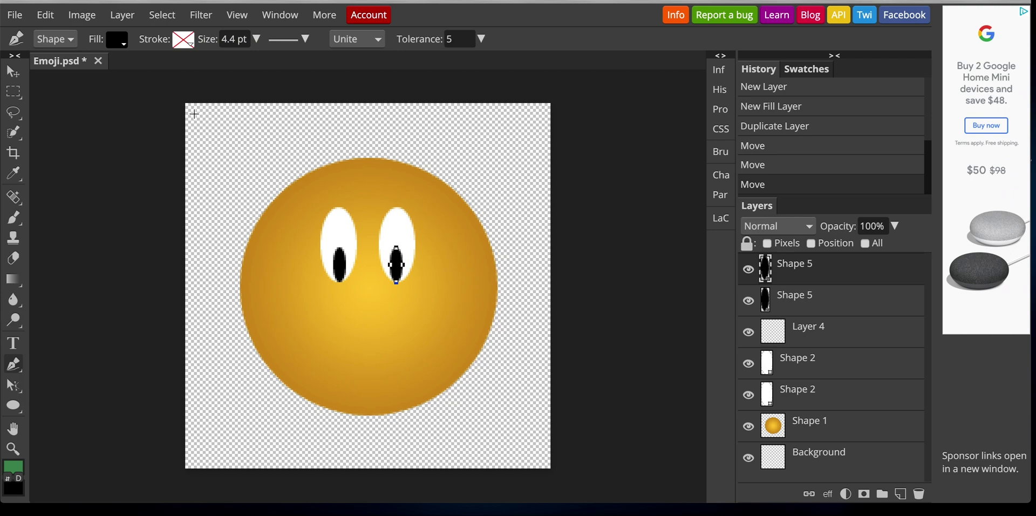
Set the fill to none, then step back in History to restore the pupil's black fill.
click(117, 40)
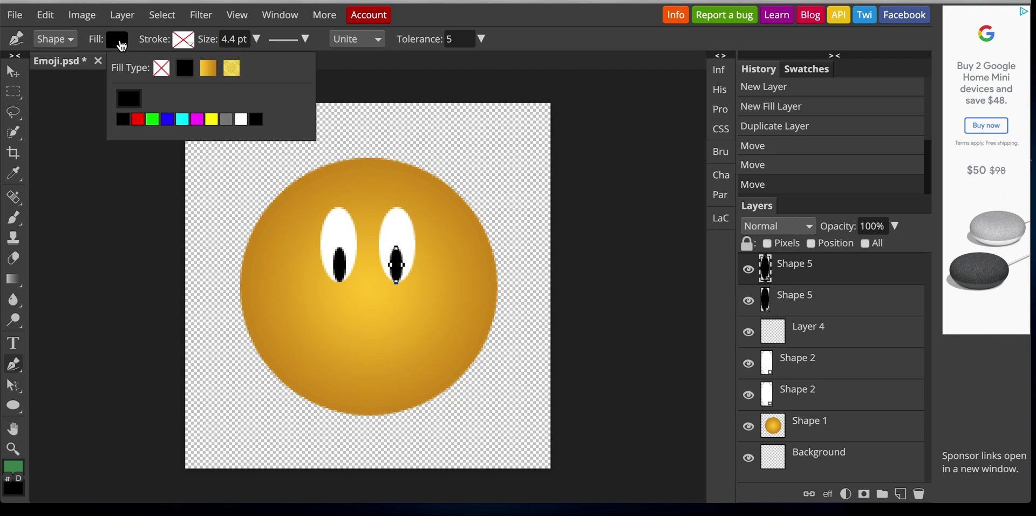
click(162, 68)
click(77, 43)
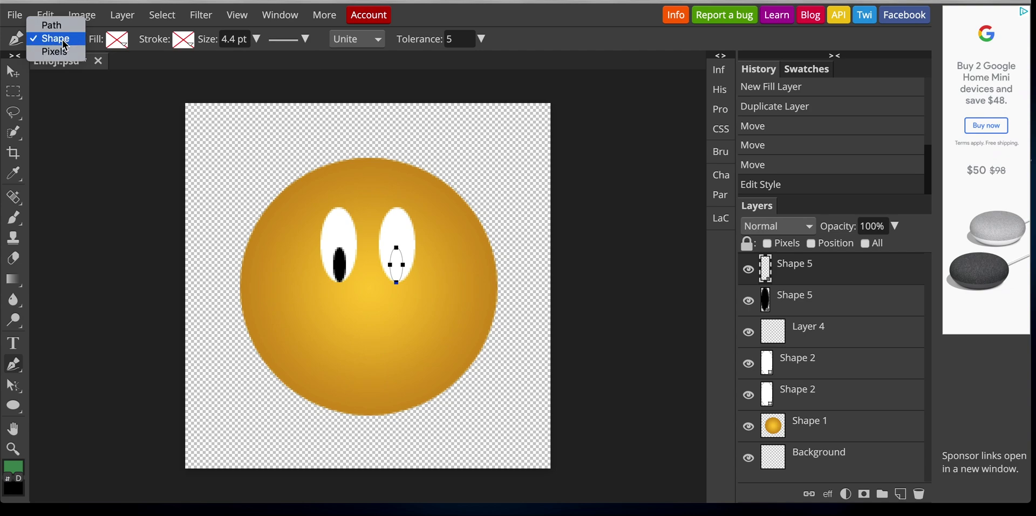
click(62, 40)
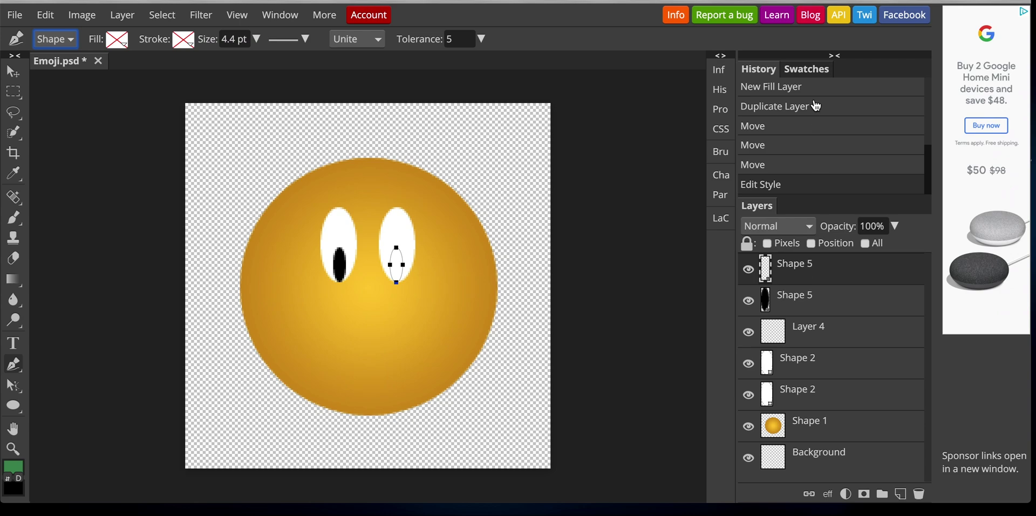
click(789, 114)
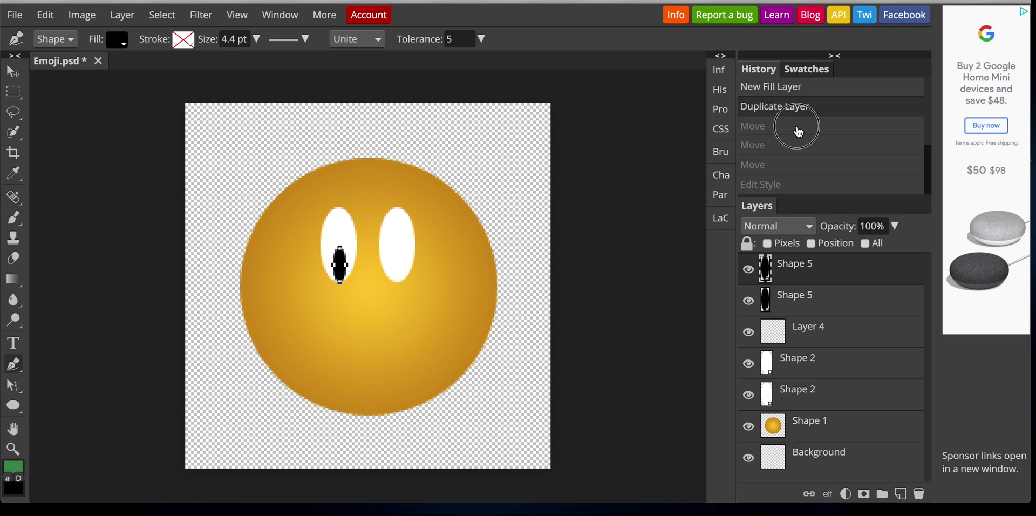
click(798, 129)
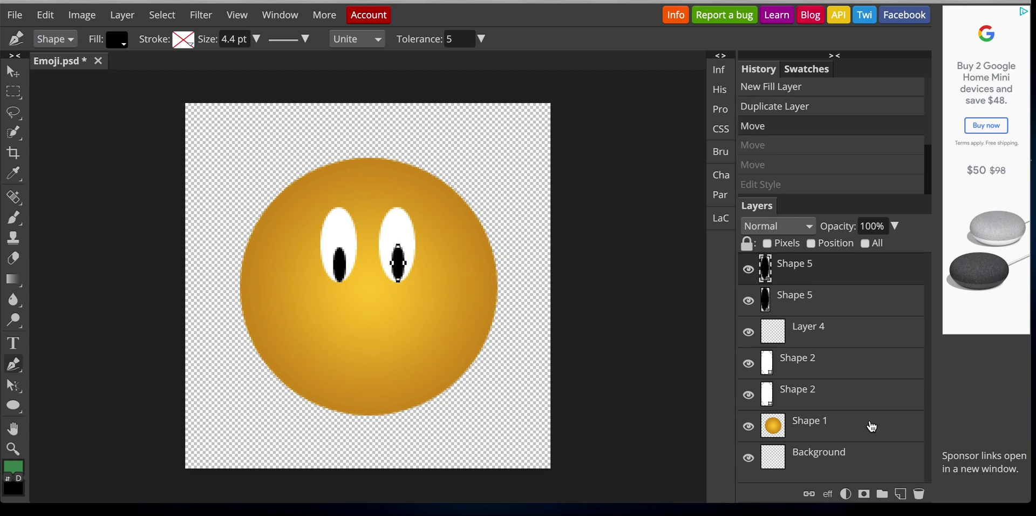
Add an empty Layer 7 on top and set the shape fill to none.
click(901, 494)
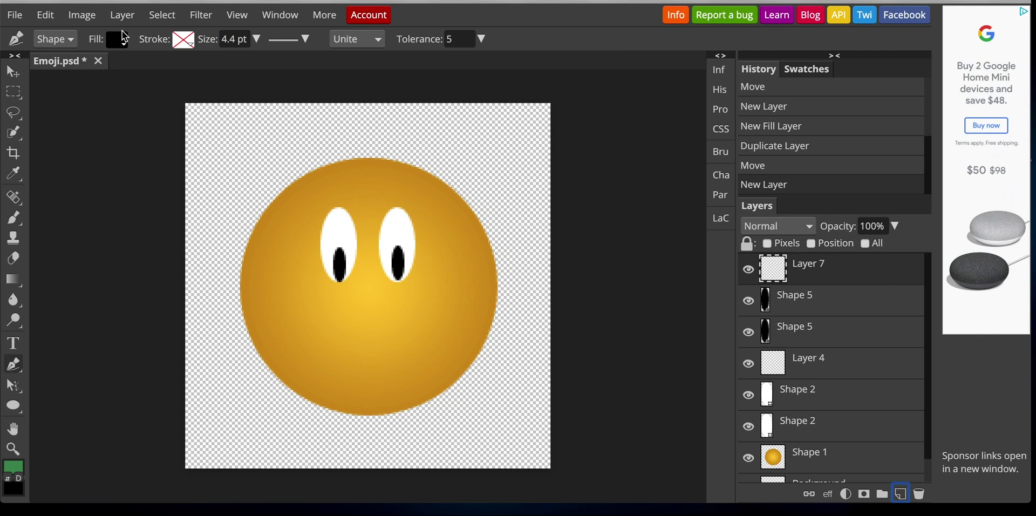
click(119, 40)
click(163, 69)
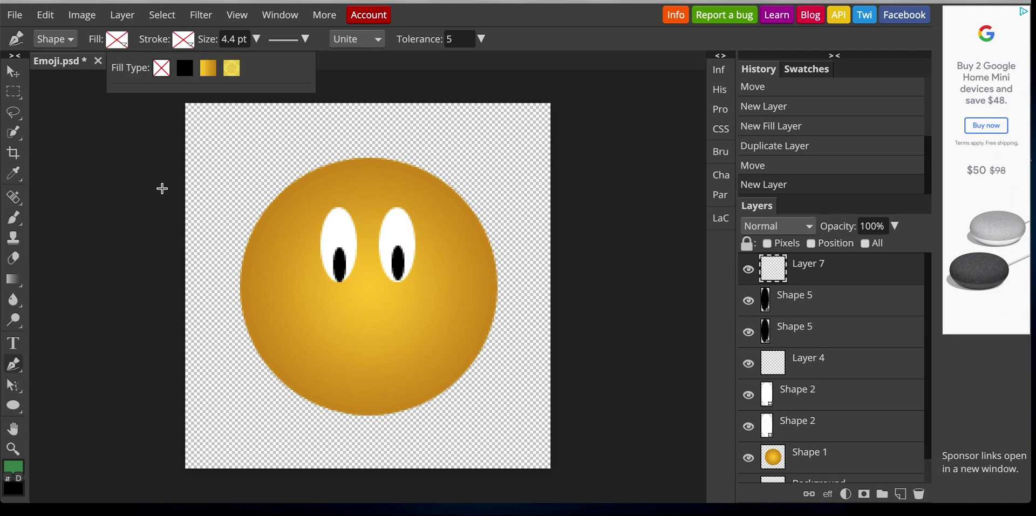
Trace a closed, wide grinning mouth outline across the lower face with Free Pen.
click(289, 308)
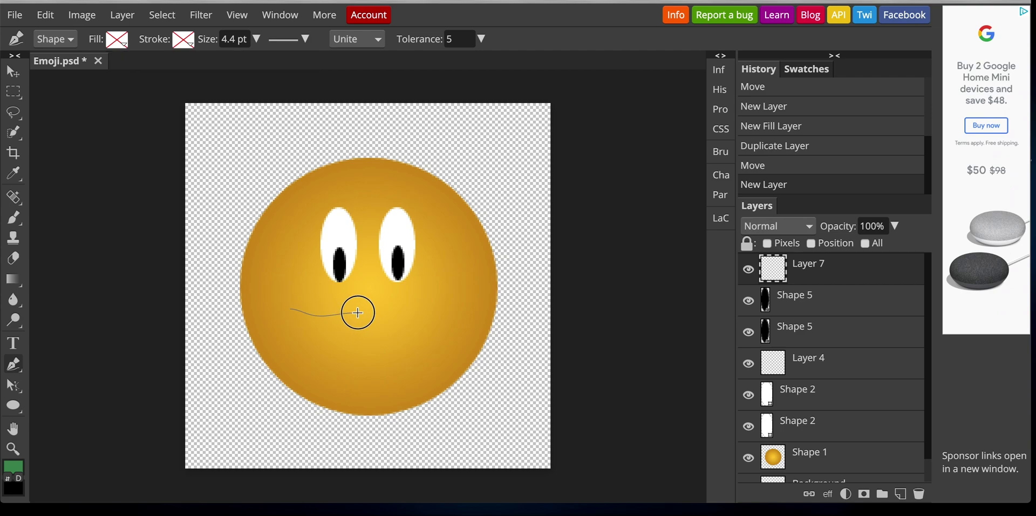
drag(435, 308, 446, 296)
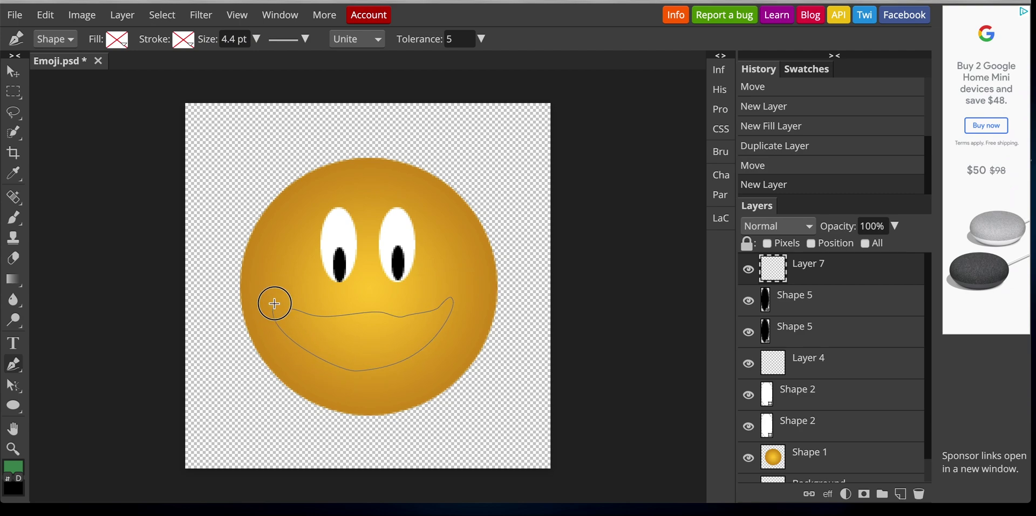
click(292, 309)
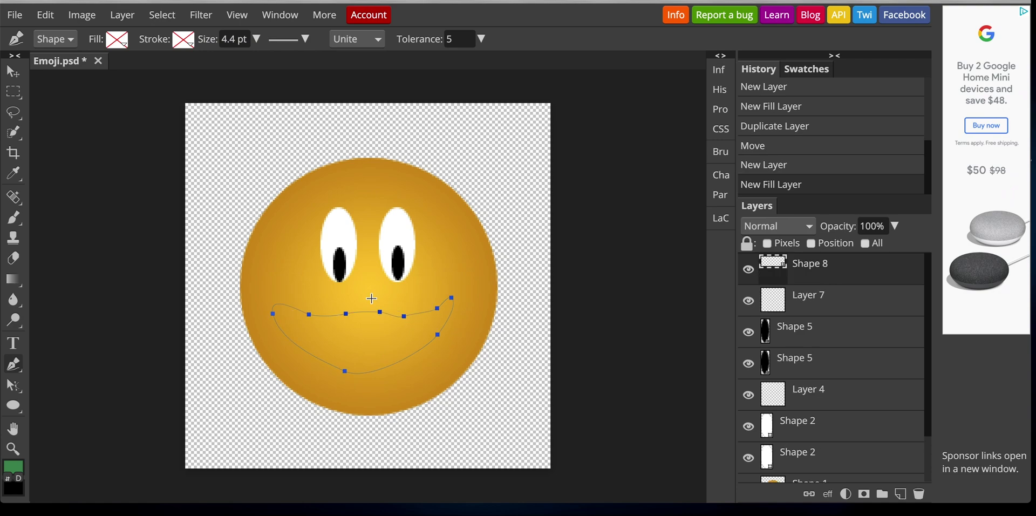
Give the mouth shape a solid white fill.
click(13, 70)
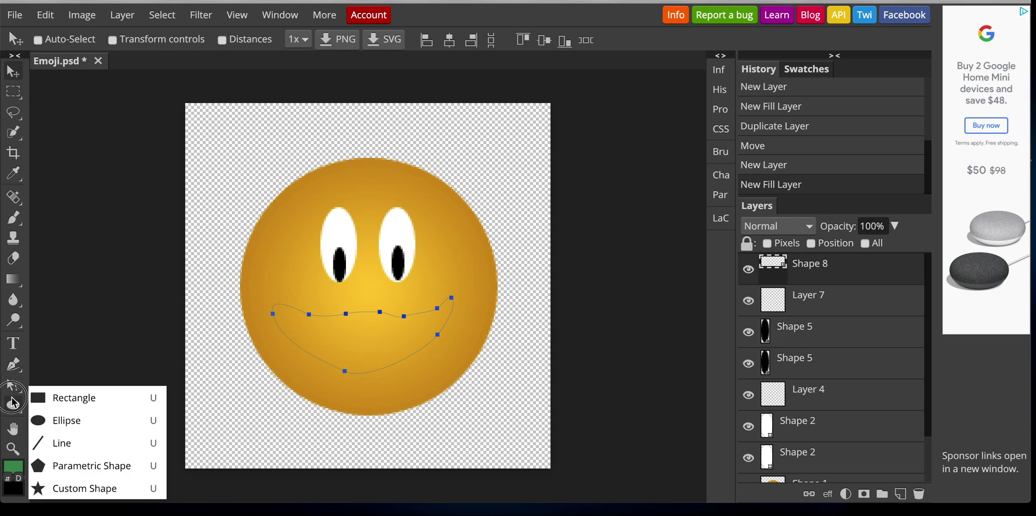
click(59, 416)
click(123, 39)
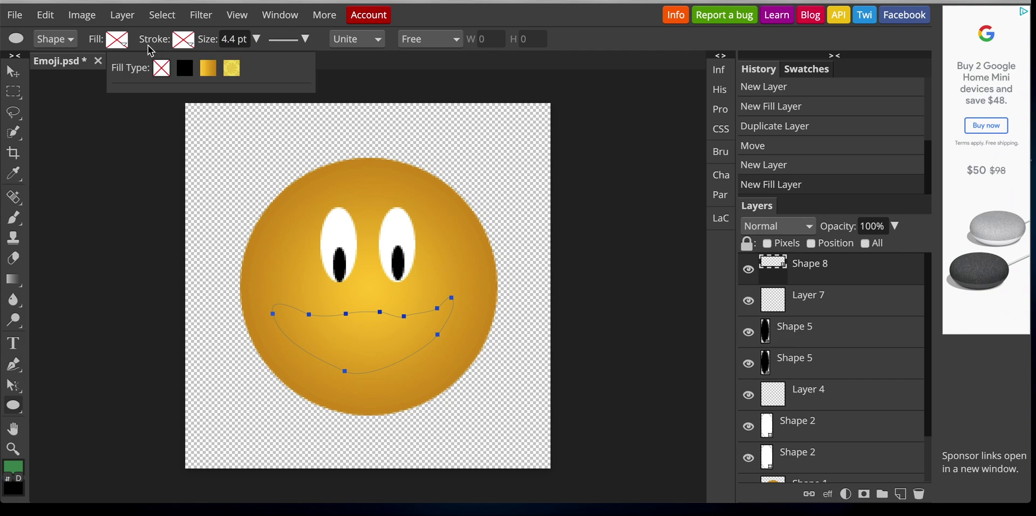
click(184, 68)
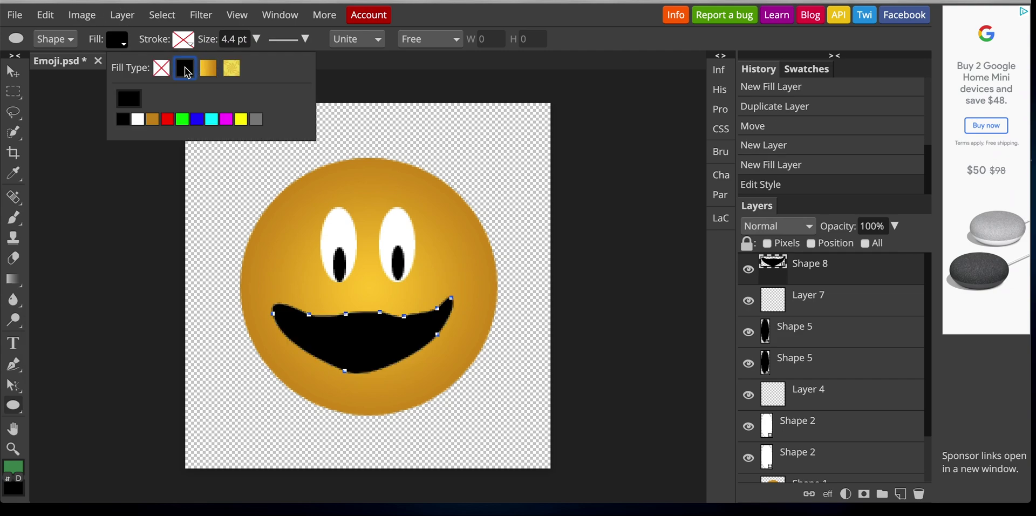
click(138, 120)
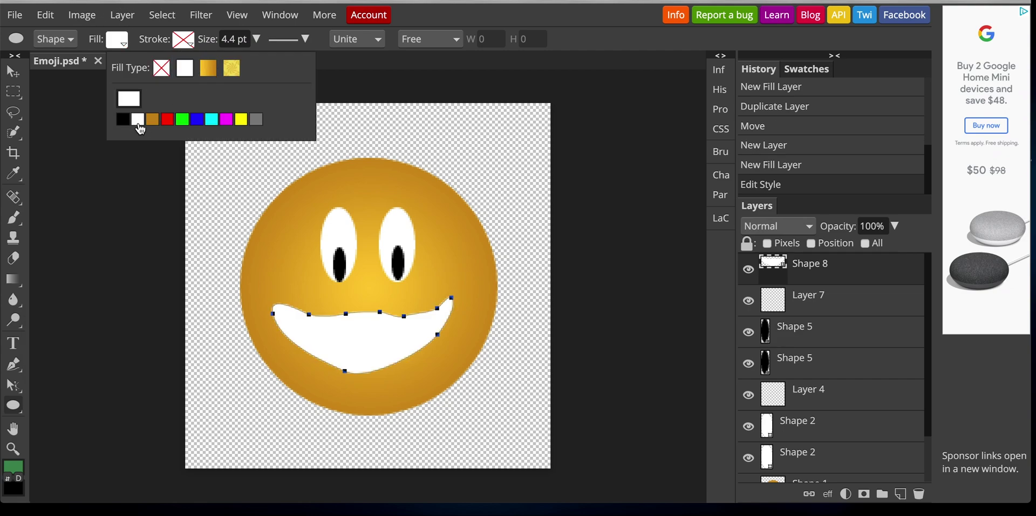
click(13, 72)
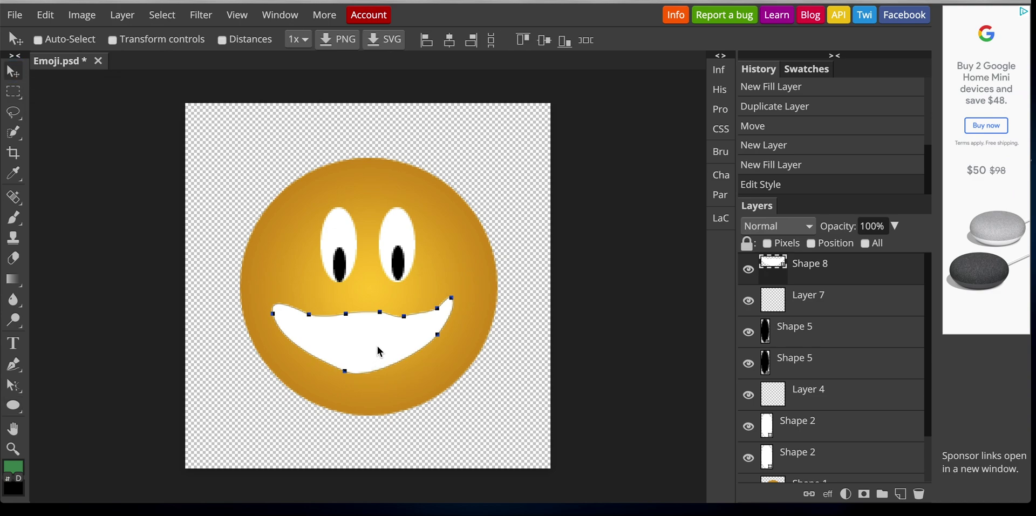
Move the white mouth lower into place beneath the eyes.
drag(395, 319, 393, 347)
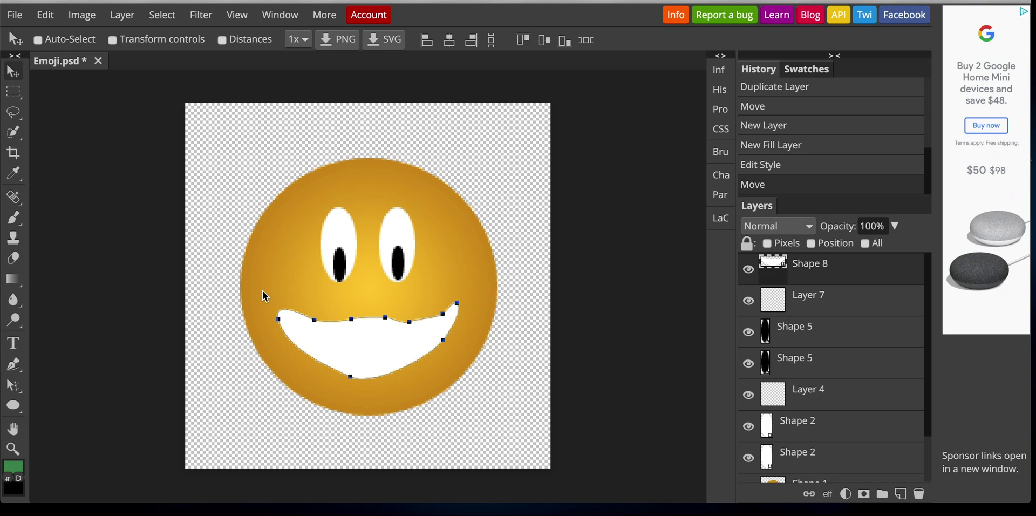
Bring up the File menu.
click(13, 15)
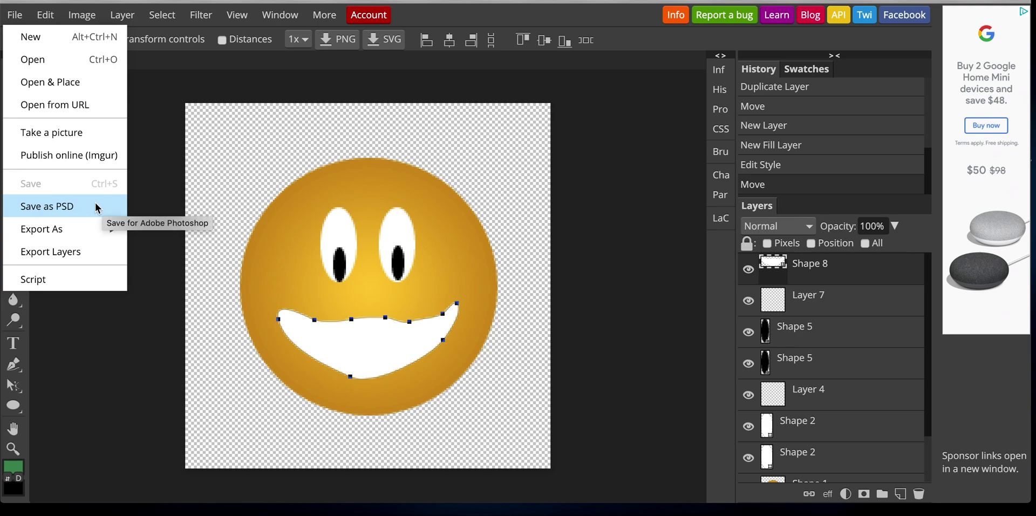
Dismiss the File menu and inspect the Background layer's options in the Layers panel.
click(215, 224)
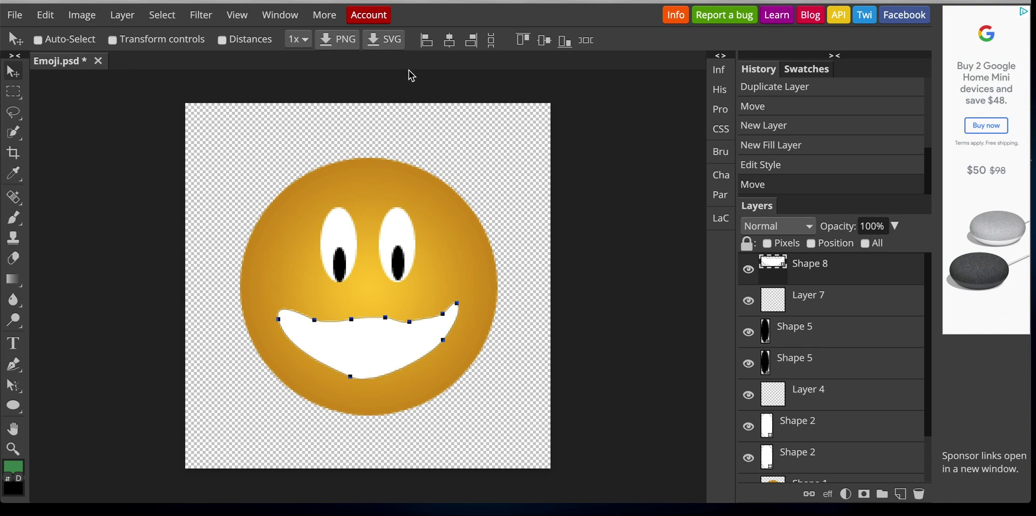
scroll(868, 409, down, 2)
click(851, 463)
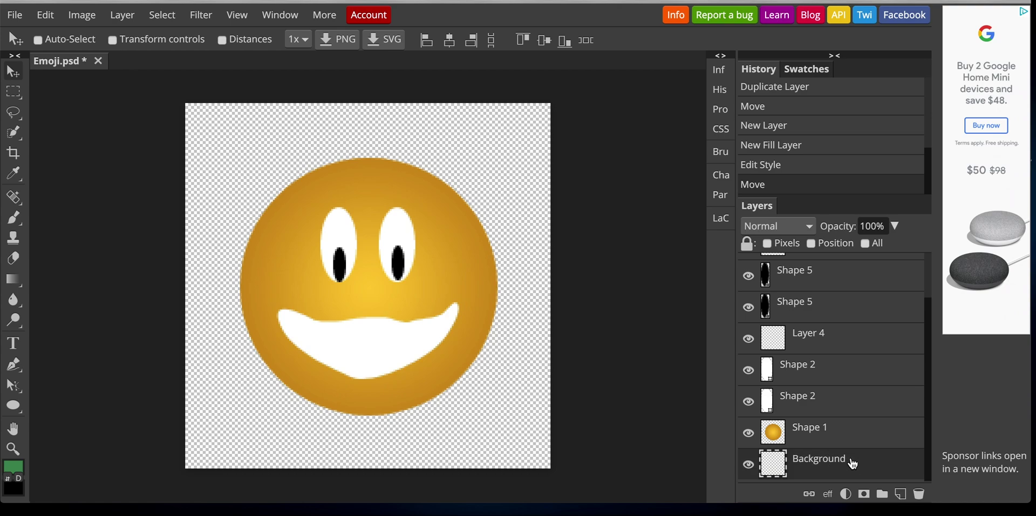
right_click(852, 464)
click(849, 471)
scroll(893, 381, up, 1)
scroll(896, 380, down, 1)
scroll(887, 344, up, 3)
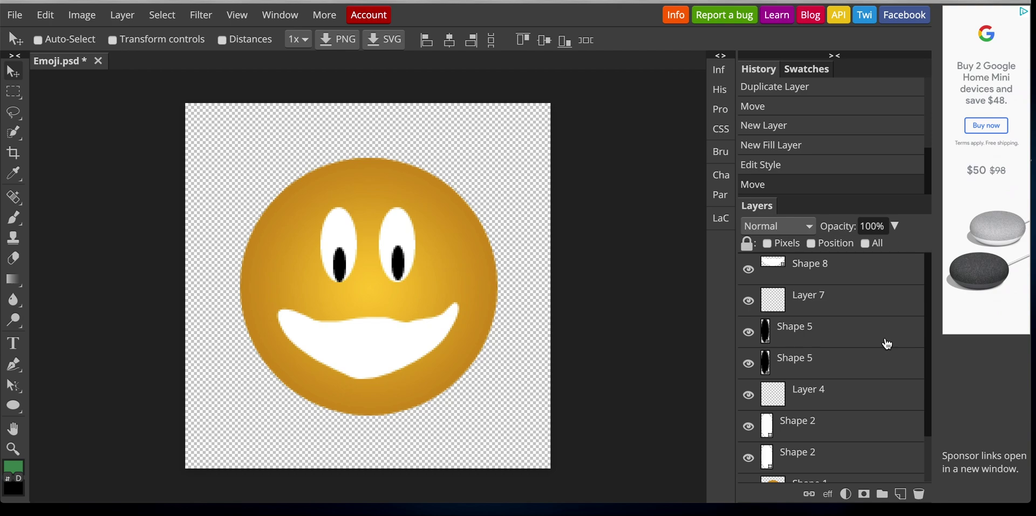
Merge all emoji layers into one Shape 8 layer and export it as Shape 8.png.
ctrl+click(848, 267)
right_click(848, 267)
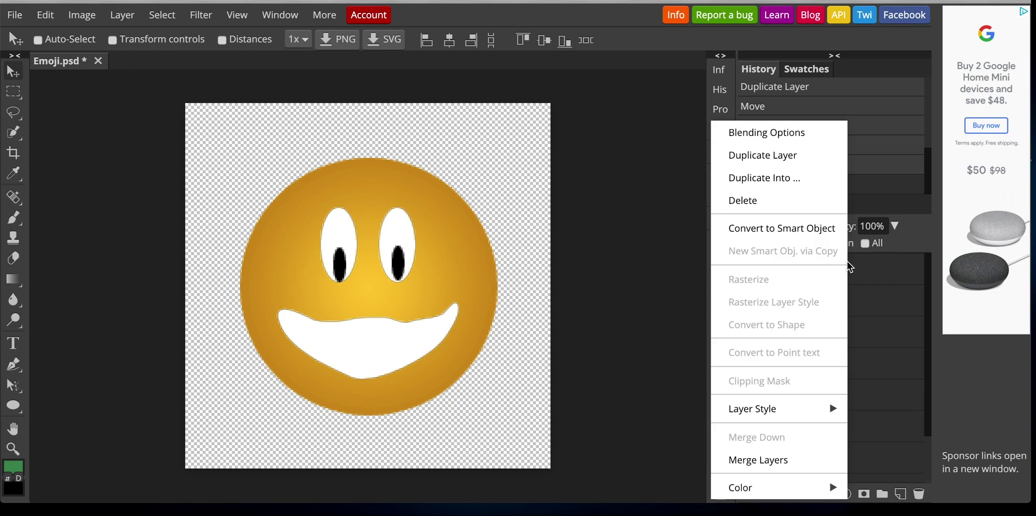
mouse_move(788, 487)
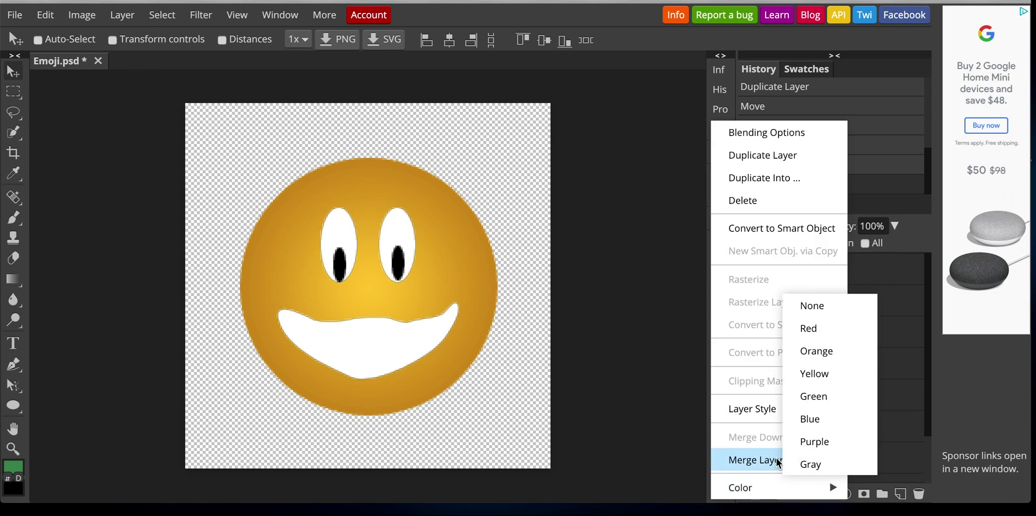
click(777, 460)
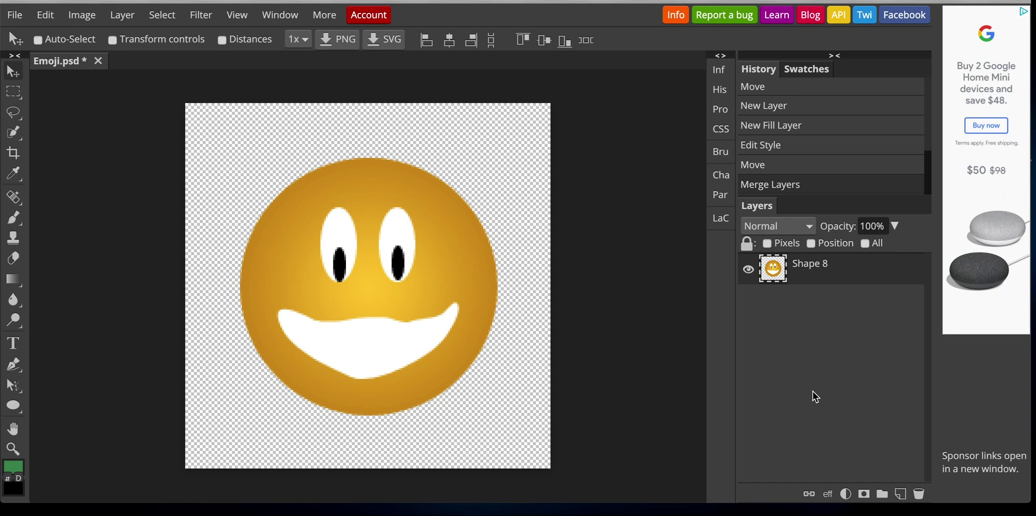
click(340, 41)
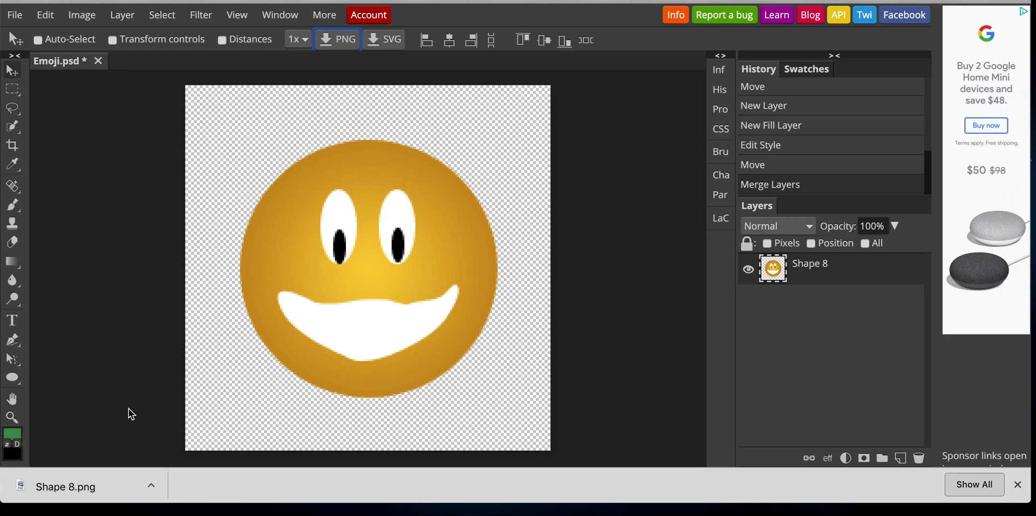
View the downloaded Shape 8.png in Preview, zoom in and out, then move the window aside.
click(74, 488)
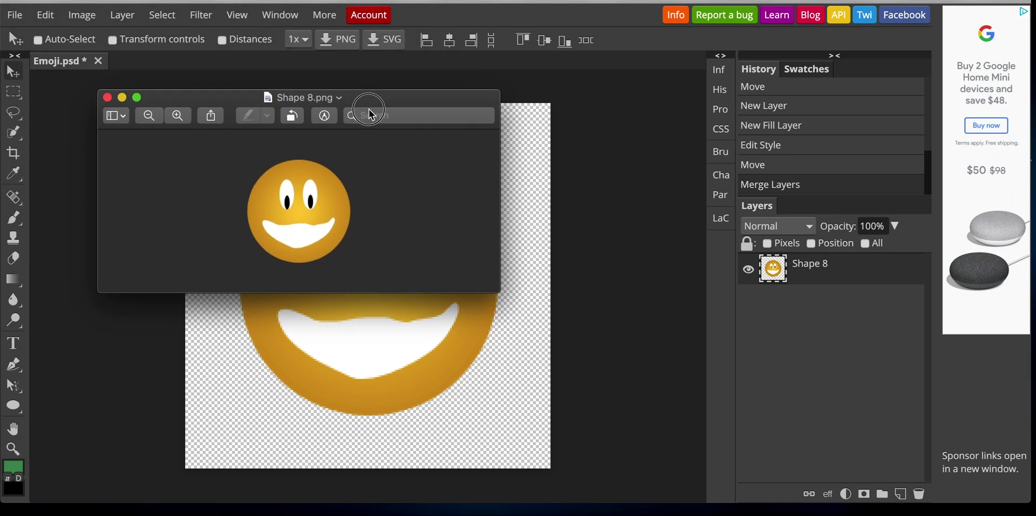
drag(413, 148, 550, 104)
key(super+plus)
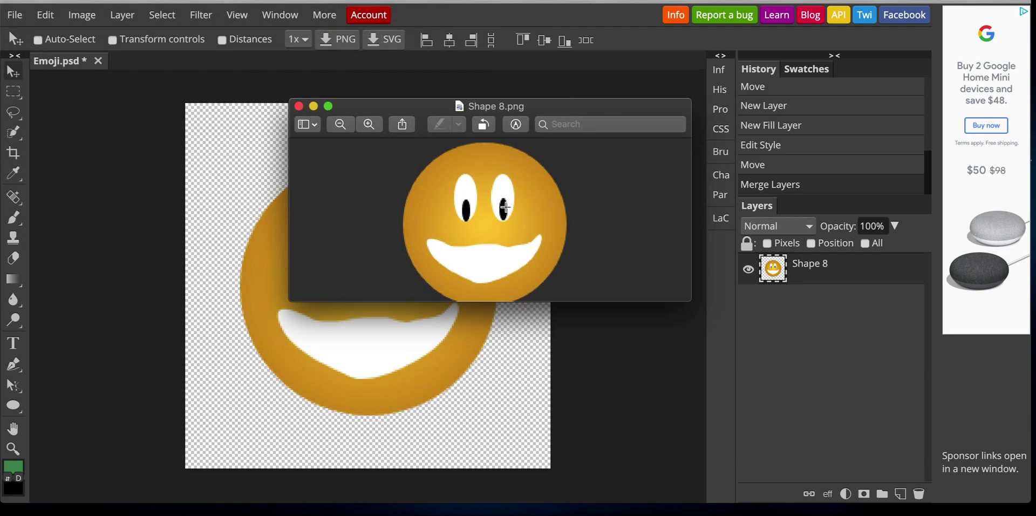
key(super+plus)
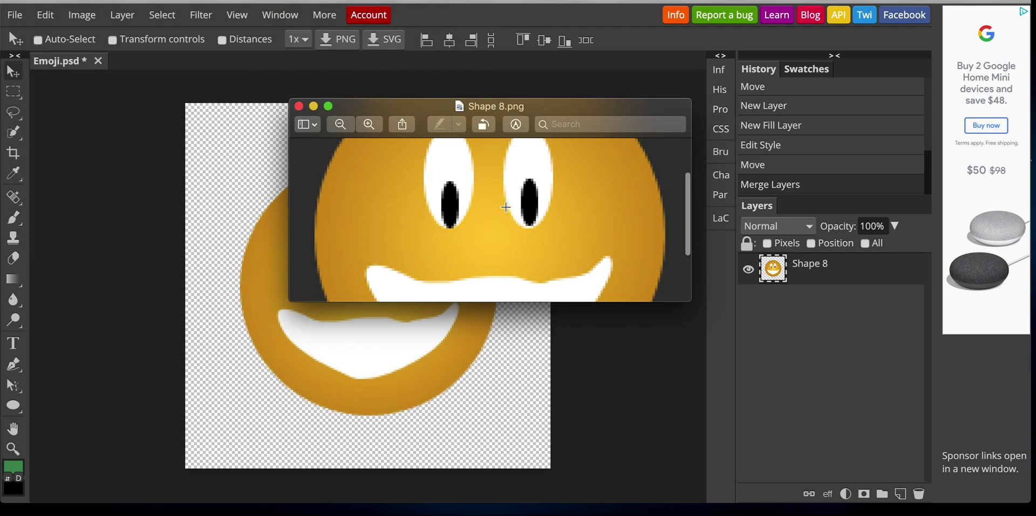
key(super+minus)
key(super+minus)
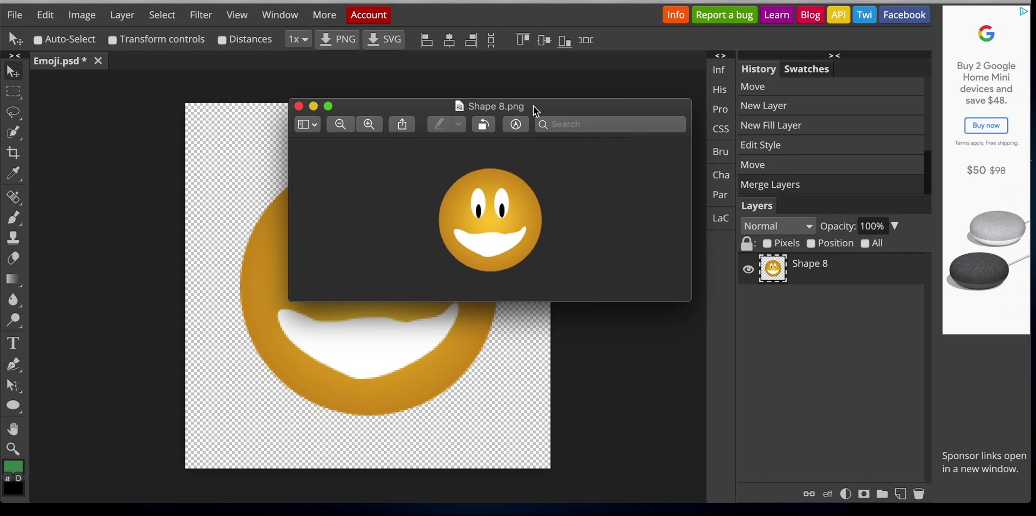
drag(532, 106, 426, 154)
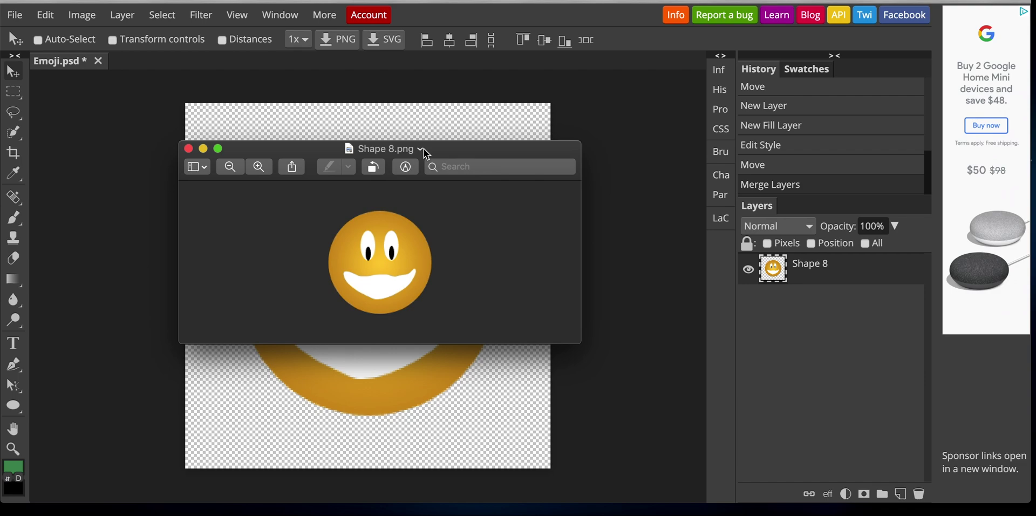
drag(424, 151, 191, 157)
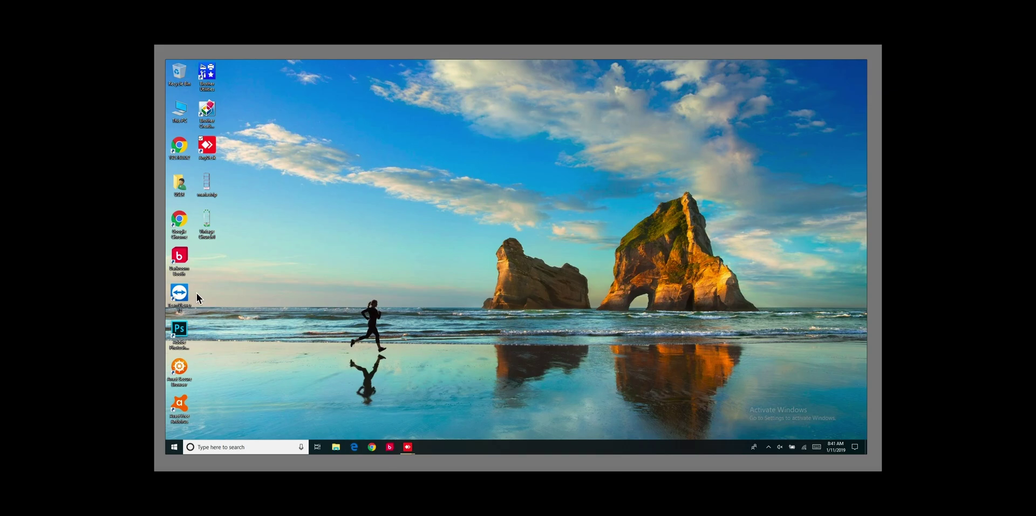
Launch Darkroom Booth from its desktop shortcut.
click(186, 263)
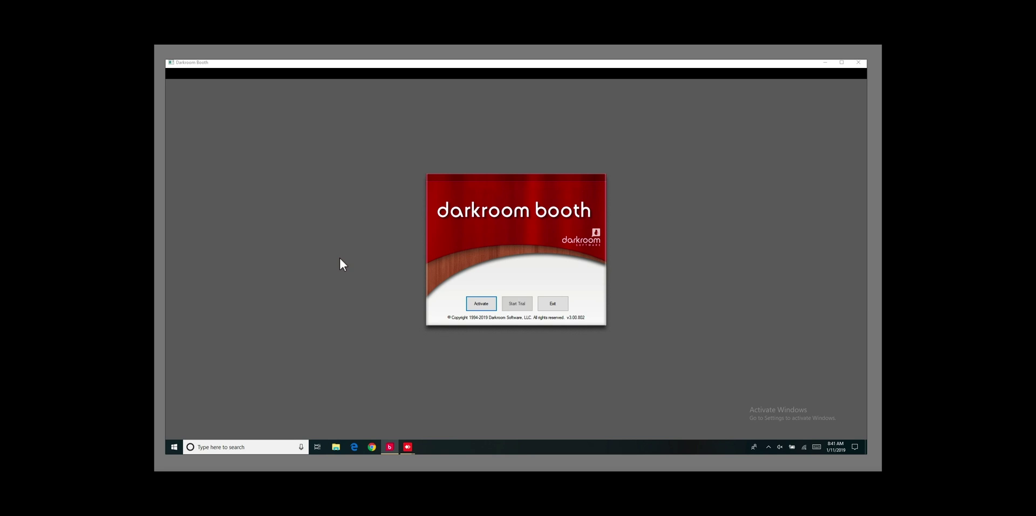
Start Darkroom Booth as a trial and load the sign test template into the editor.
click(521, 304)
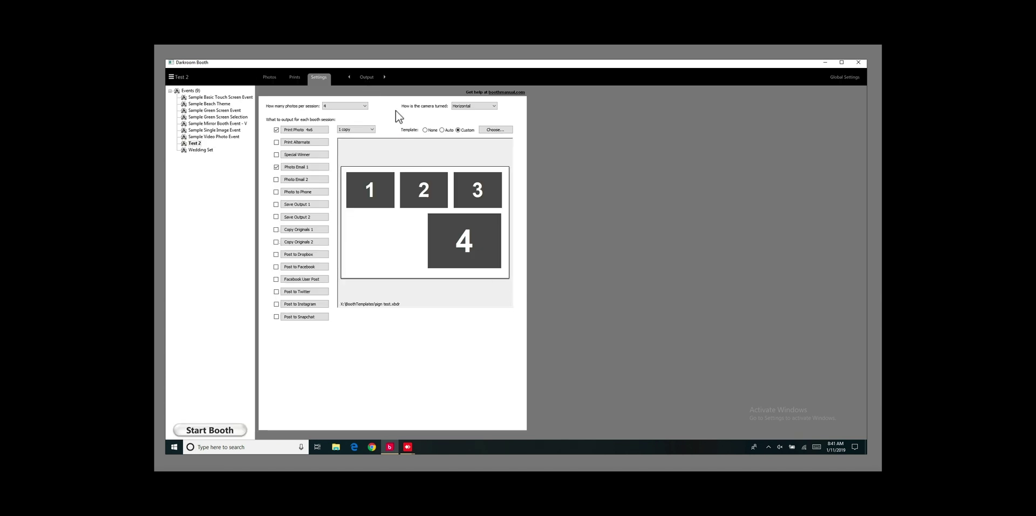
click(496, 132)
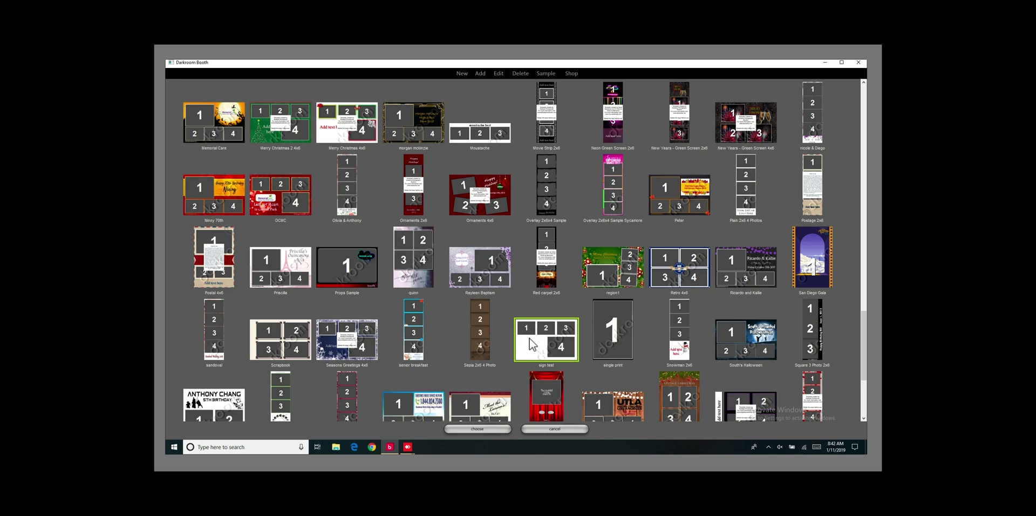
click(495, 74)
Add an artwork object set to Graphic List and bring up its empty graphic list editor.
click(456, 273)
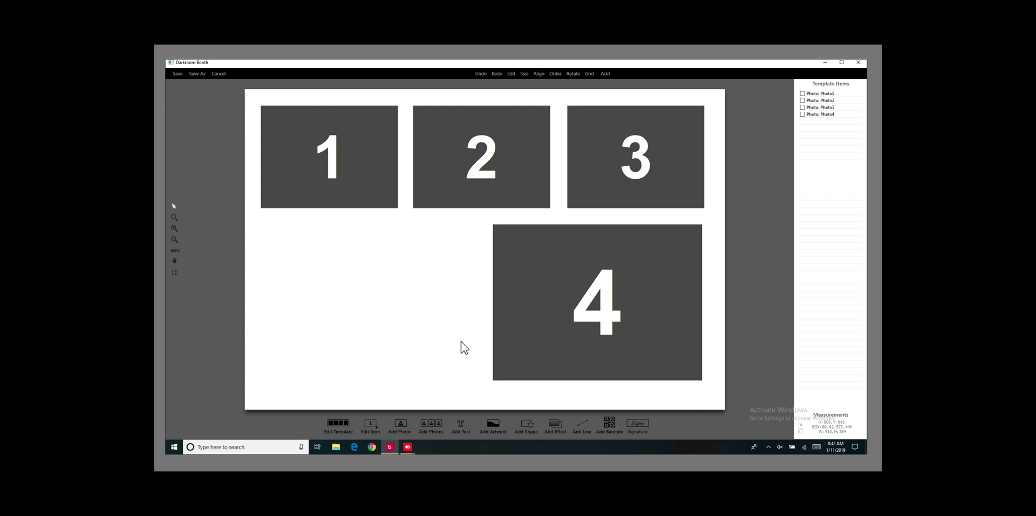
click(493, 426)
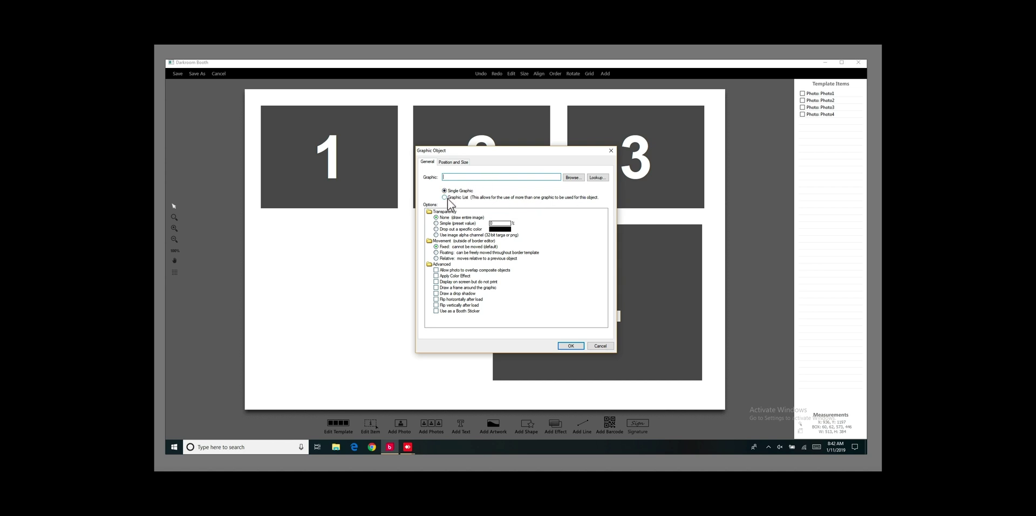
click(447, 198)
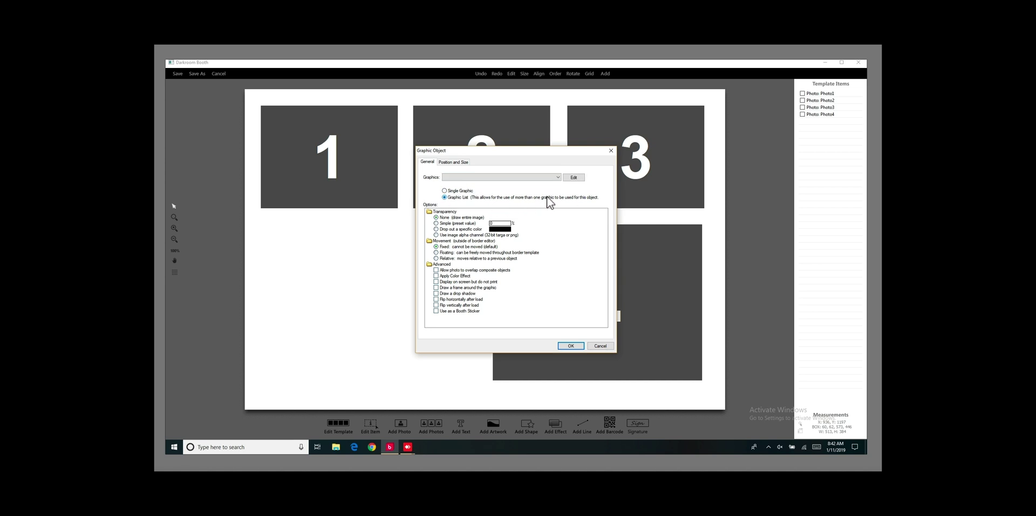
click(574, 178)
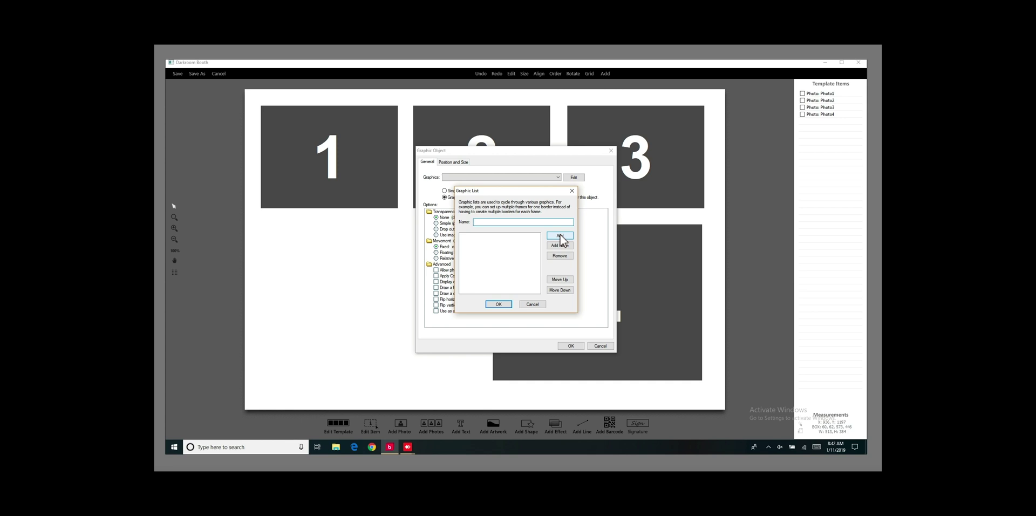
Locate Shape 8 on USB Drive (F:) in File Explorer and copy it into Downloads.
click(335, 447)
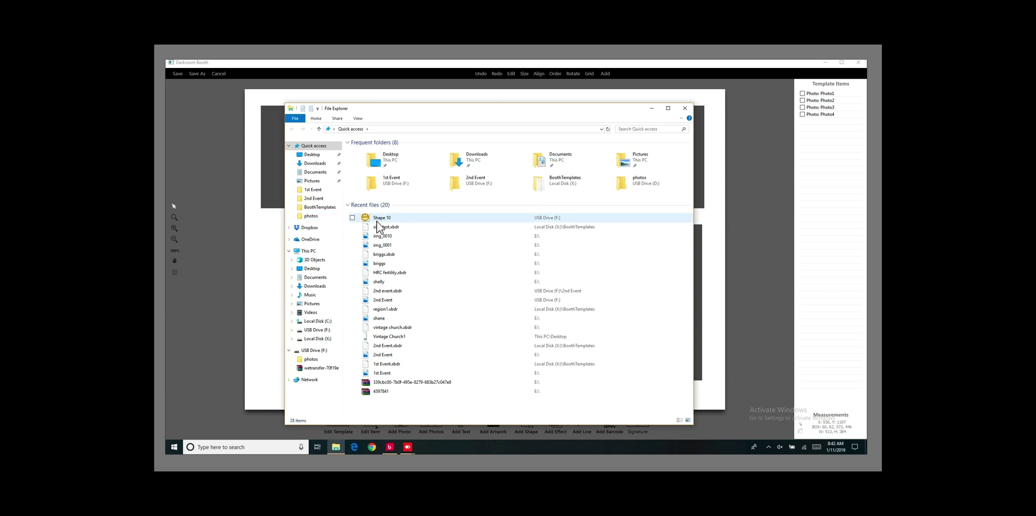
click(315, 350)
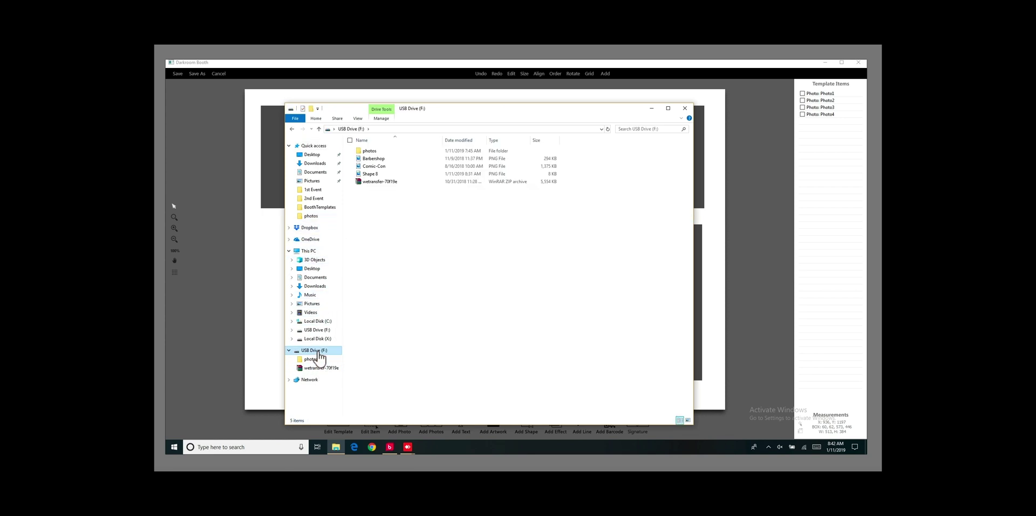
click(382, 172)
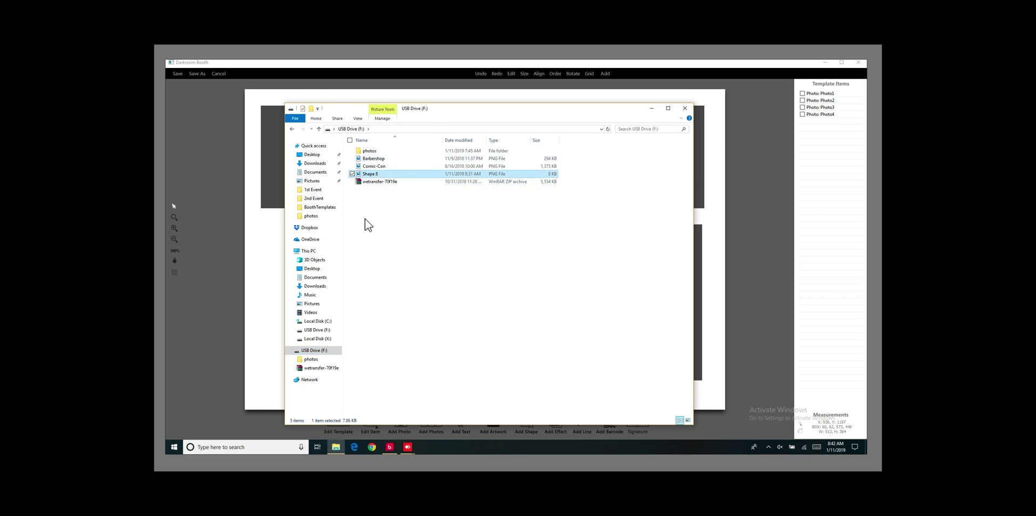
drag(376, 177, 317, 155)
Add Shape 8.png from the Desktop to the artwork's graphic list.
click(650, 109)
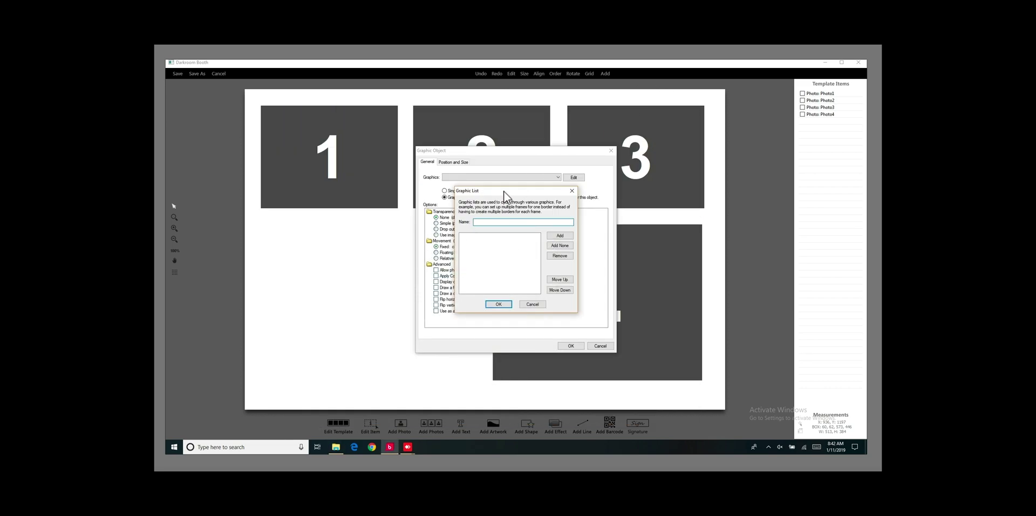
click(559, 236)
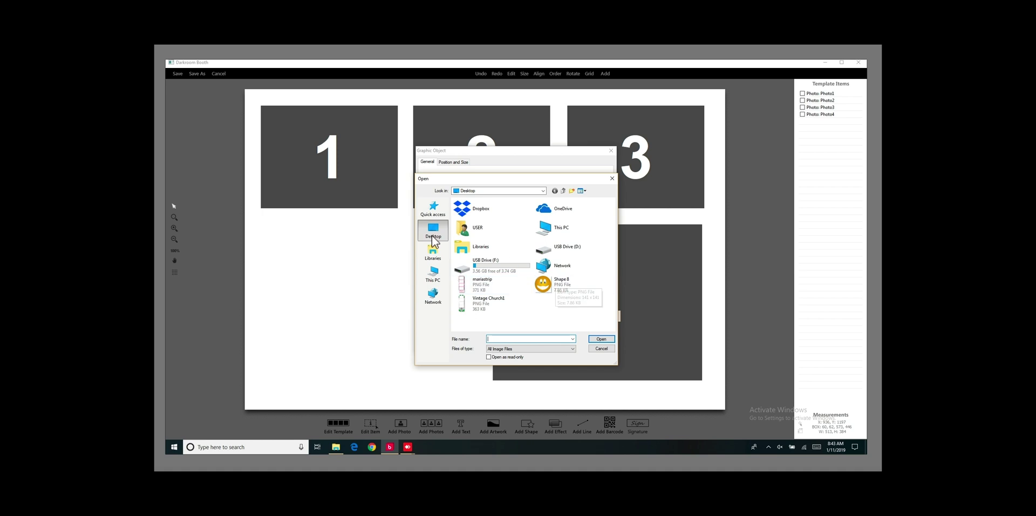
click(562, 284)
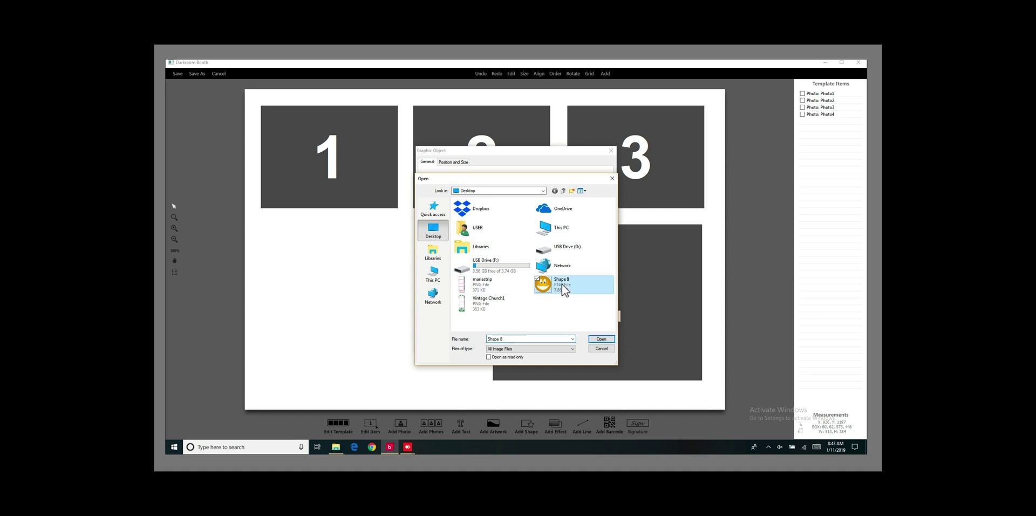
click(600, 339)
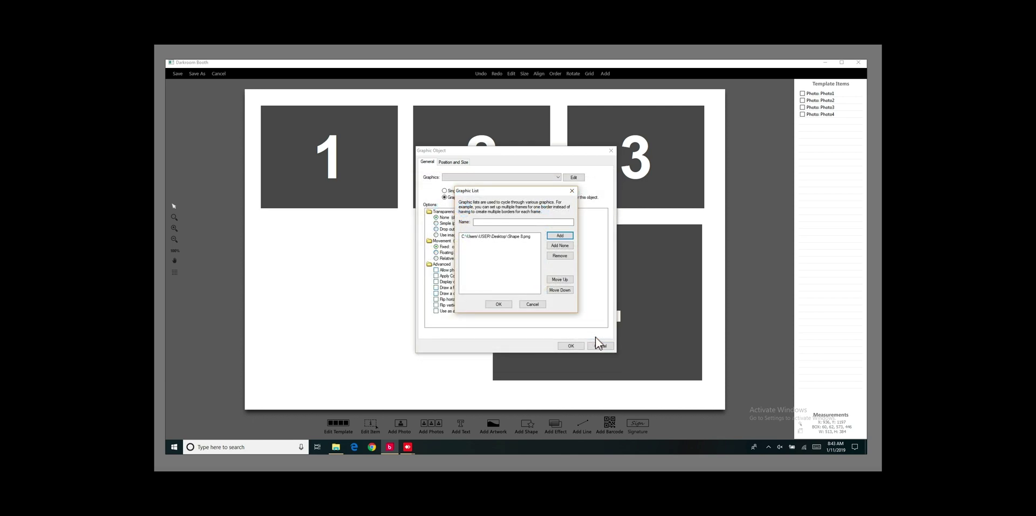
Name the graphic list, clearing the missing-name warning, and confirm it.
click(501, 223)
click(503, 304)
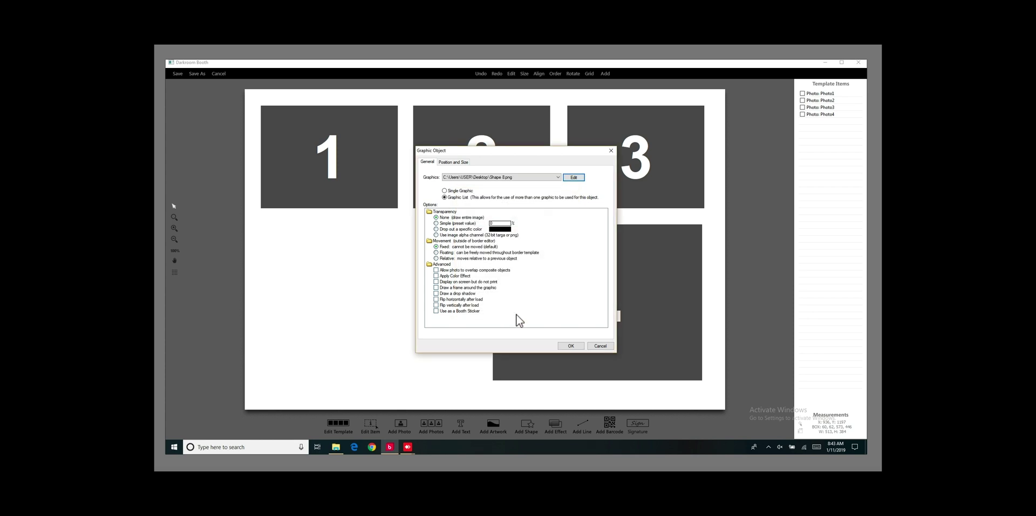
click(568, 345)
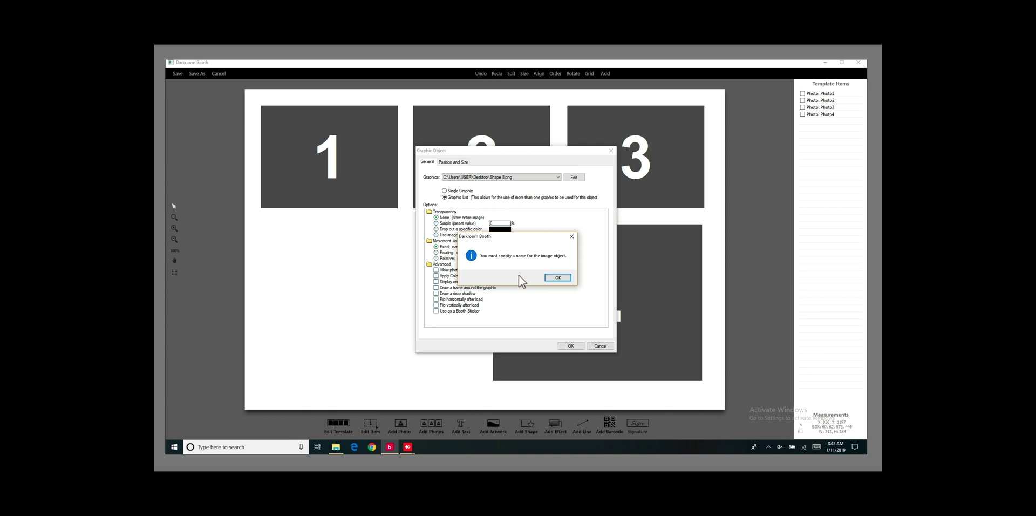
click(560, 278)
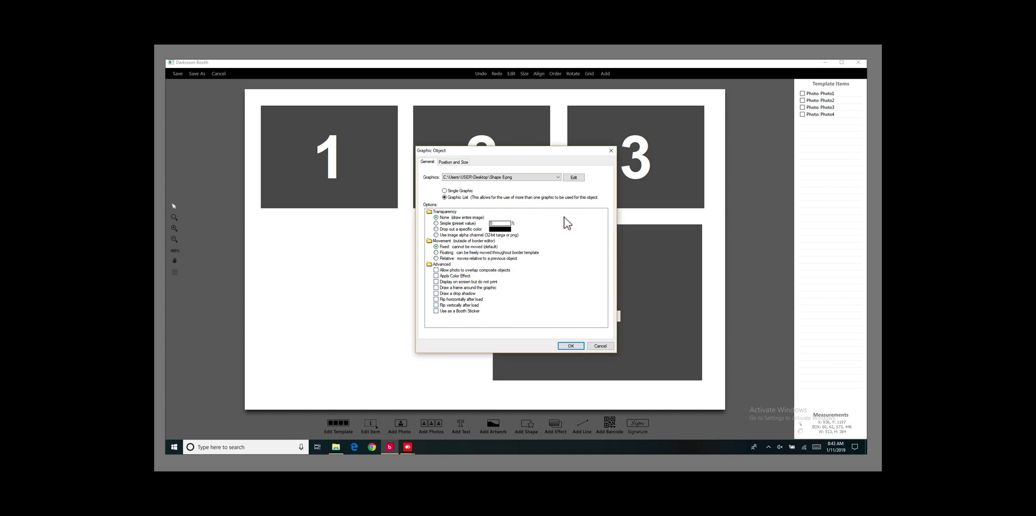
click(571, 177)
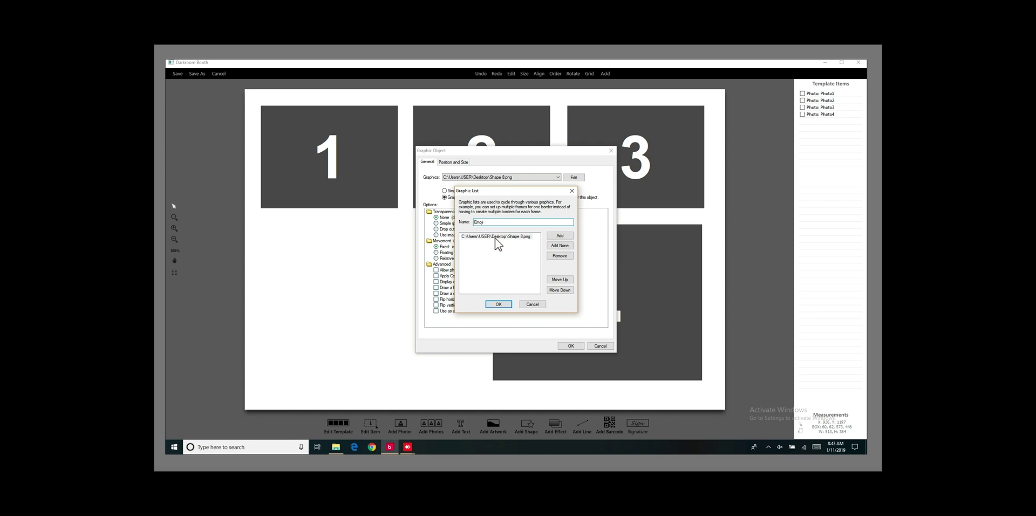
key(Return)
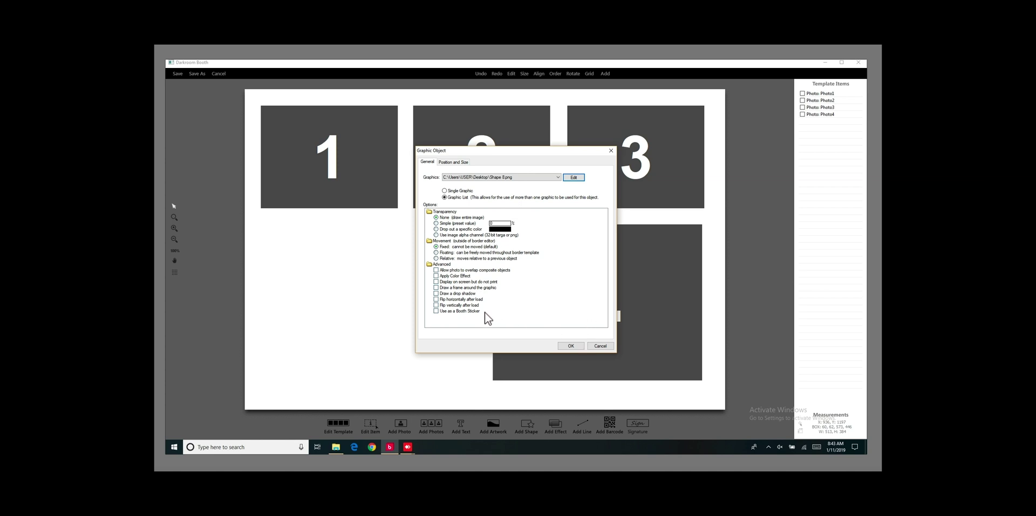
Set the emoji graphic to move freely and use it as a booth sticker.
click(436, 253)
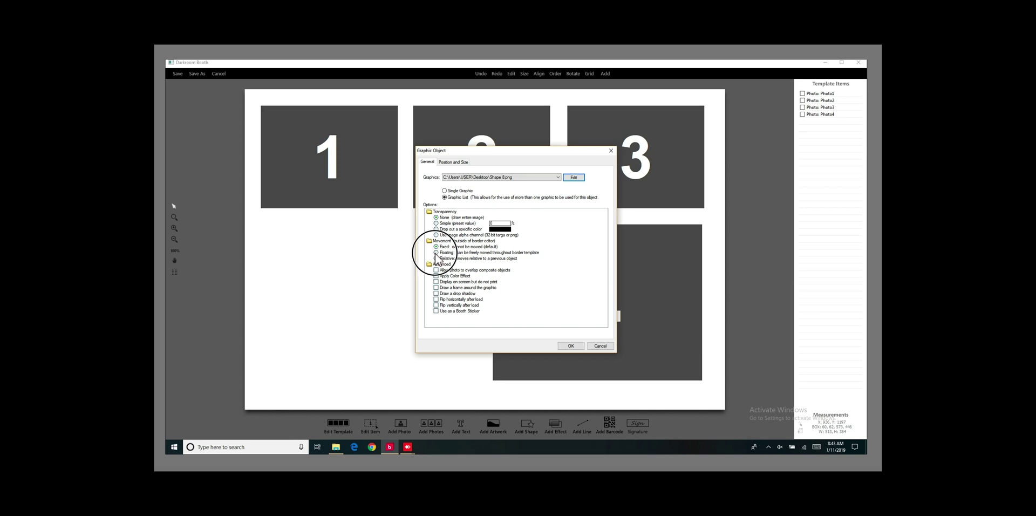
click(437, 311)
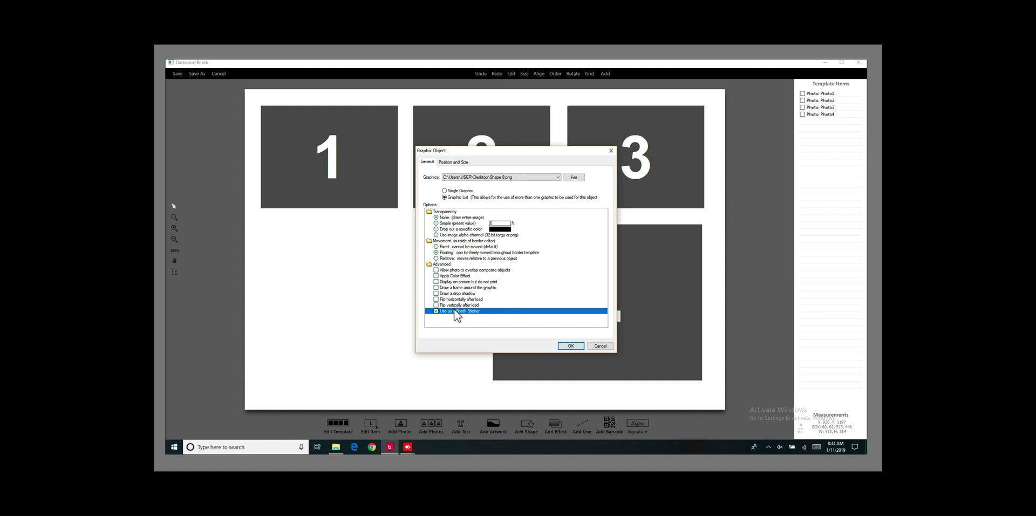
click(576, 344)
Clear the missing-name warnings and give the graphic list a name.
click(561, 278)
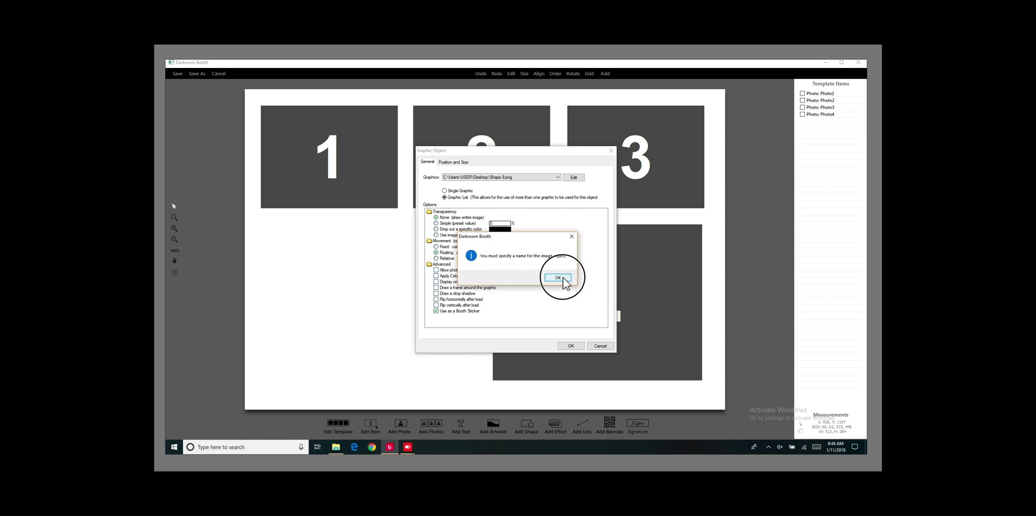
click(571, 178)
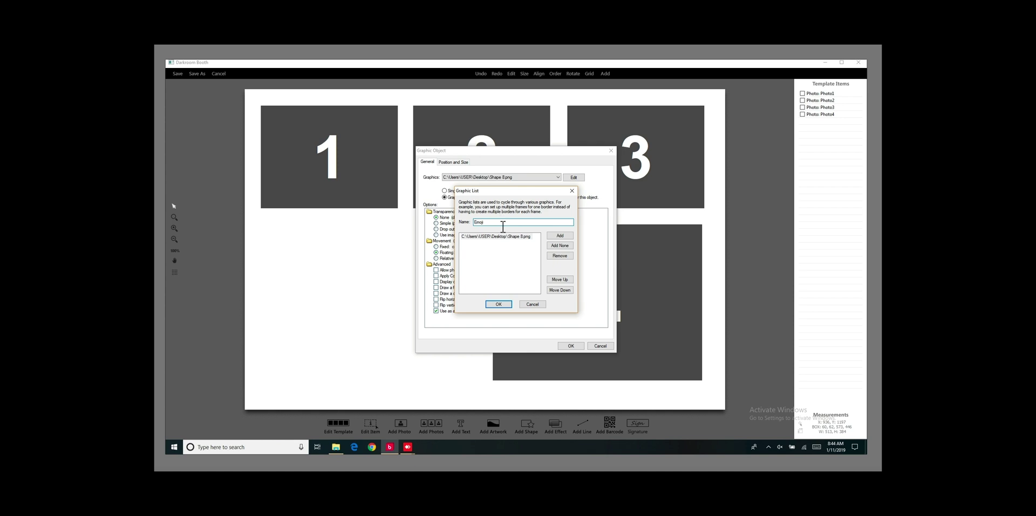
click(509, 222)
key(Return)
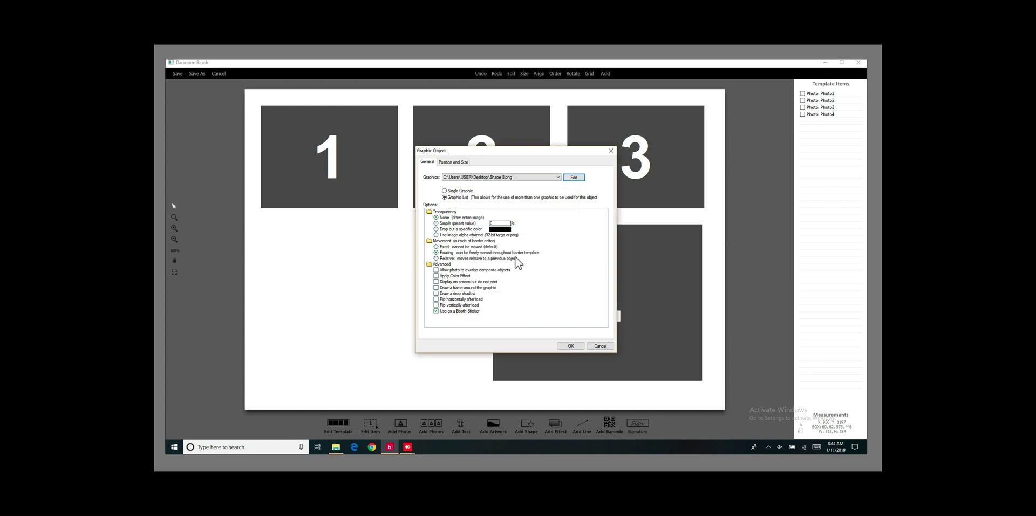
click(572, 345)
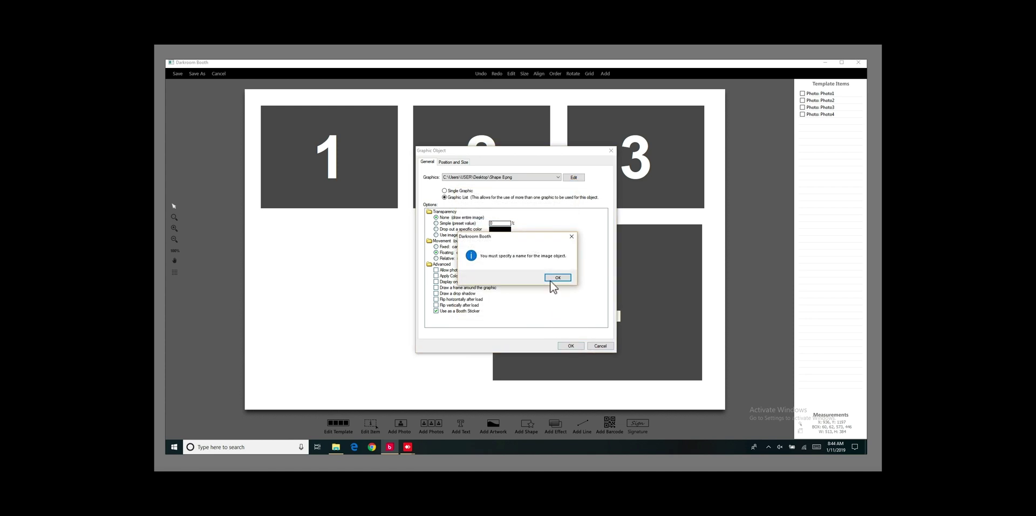
click(556, 278)
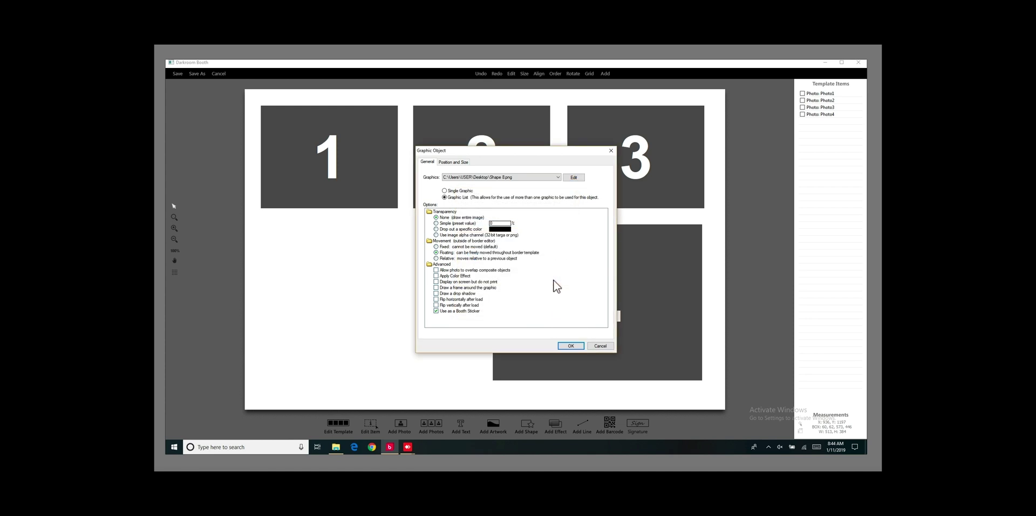
click(578, 178)
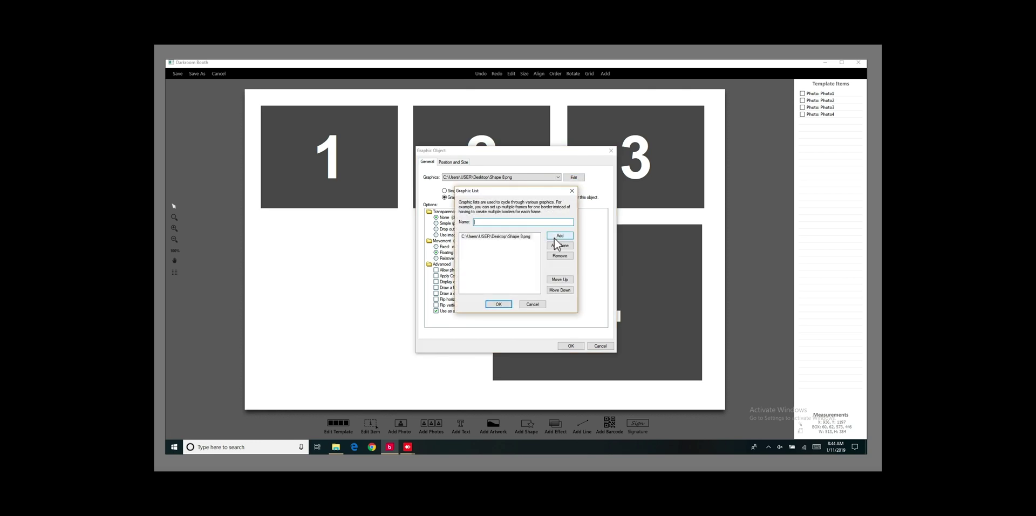
Add Shape 8.png to the list named Emoji and place the sticker on the template.
click(555, 238)
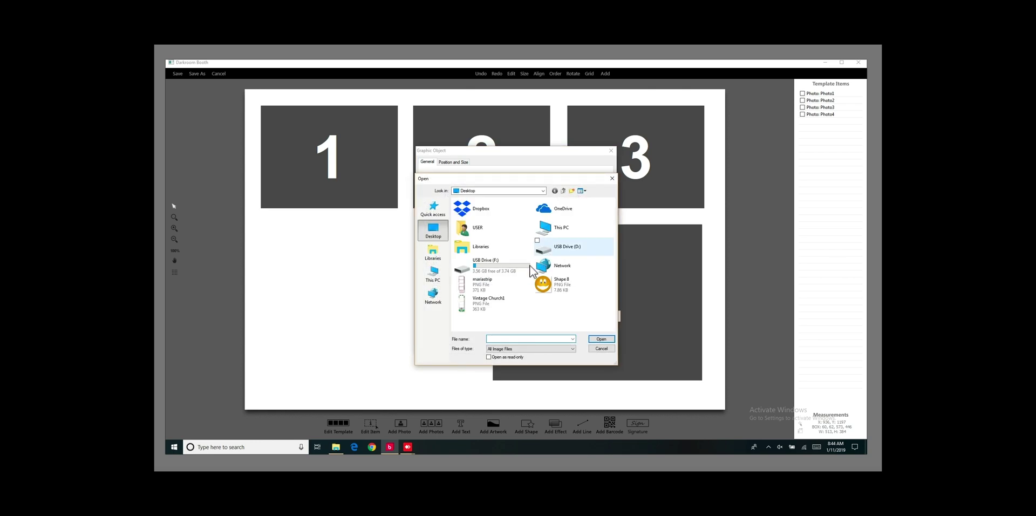
click(566, 287)
click(603, 339)
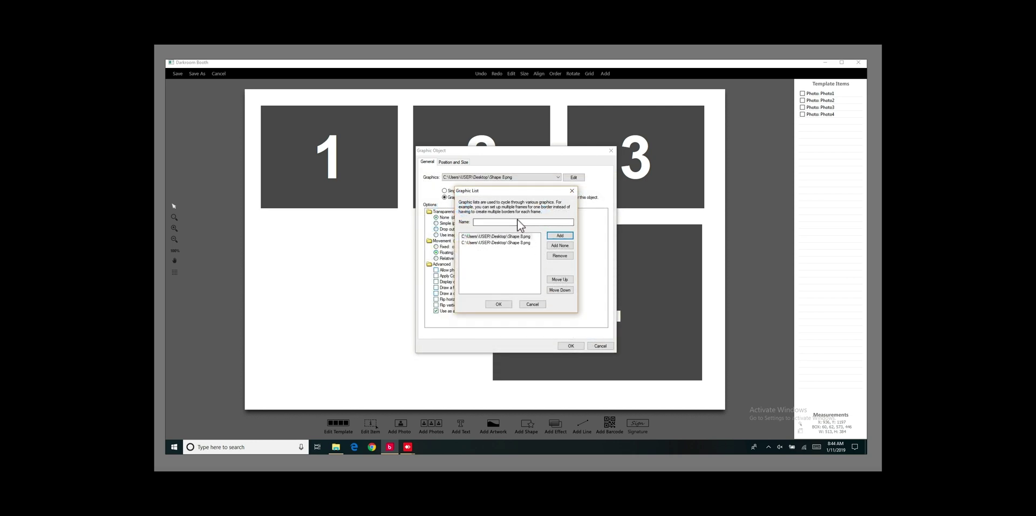
click(518, 222)
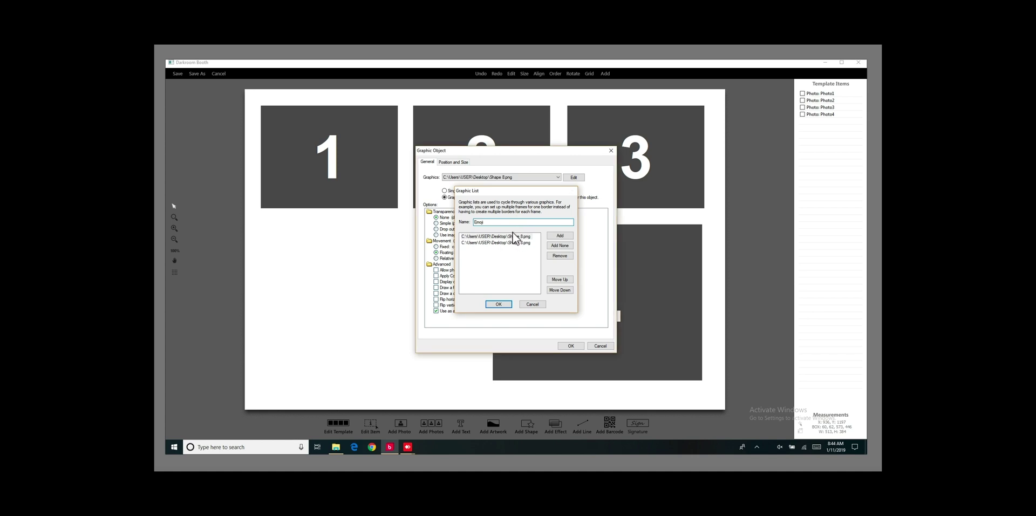
key(Return)
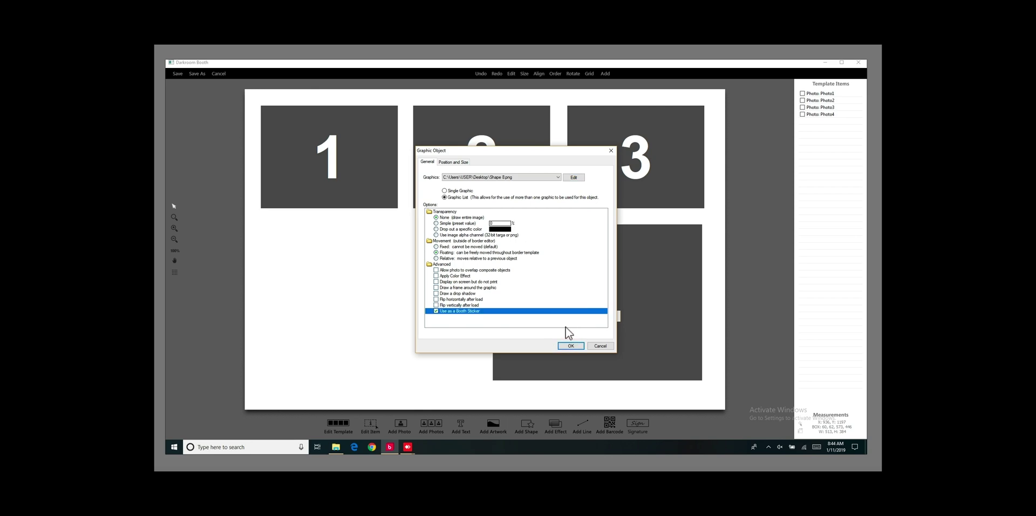
click(567, 348)
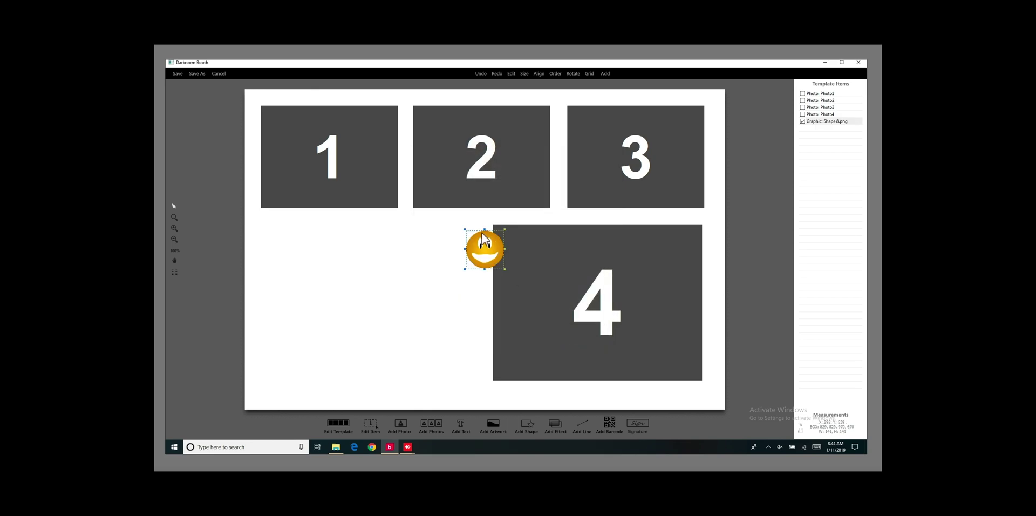
Move the smiley sticker below photo 1 and save the sign test template, then re-save.
drag(497, 248, 294, 257)
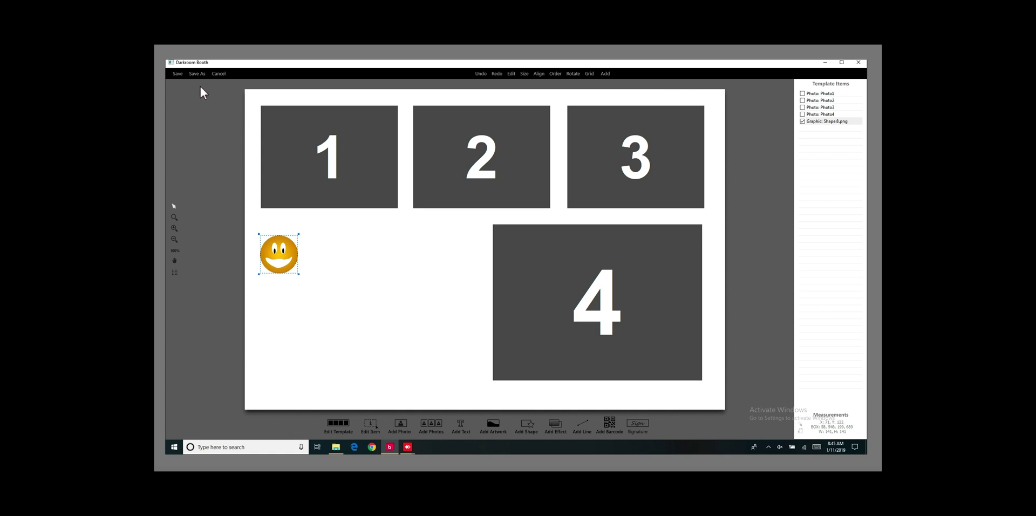
click(178, 74)
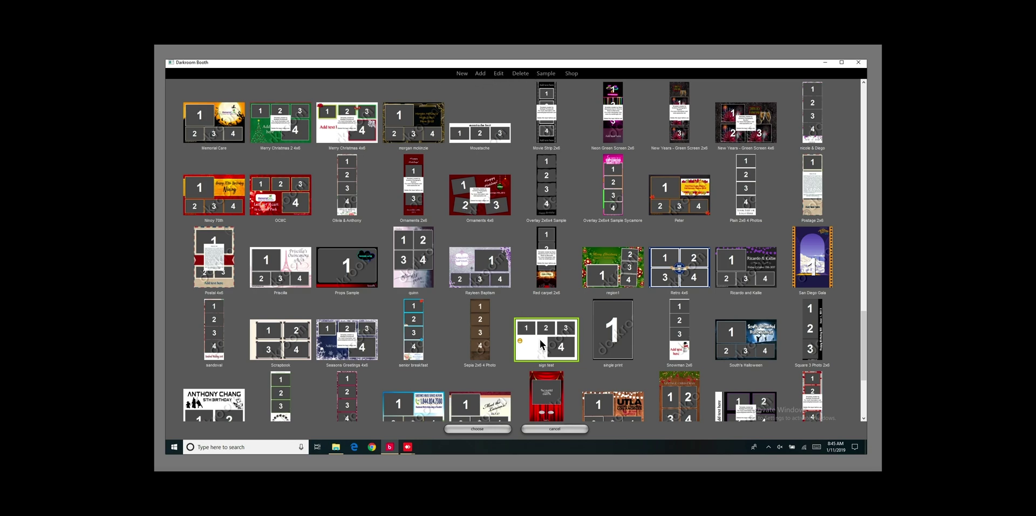
click(498, 74)
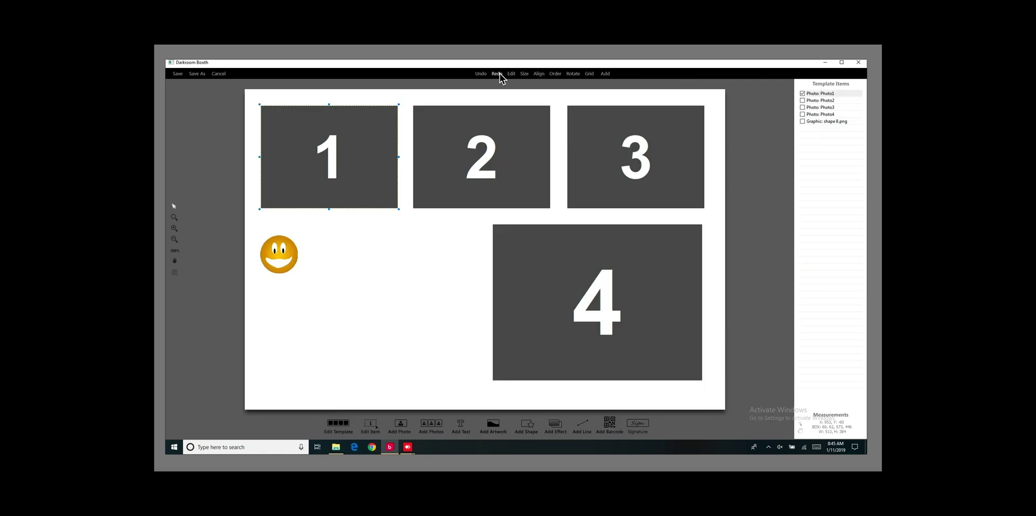
click(289, 250)
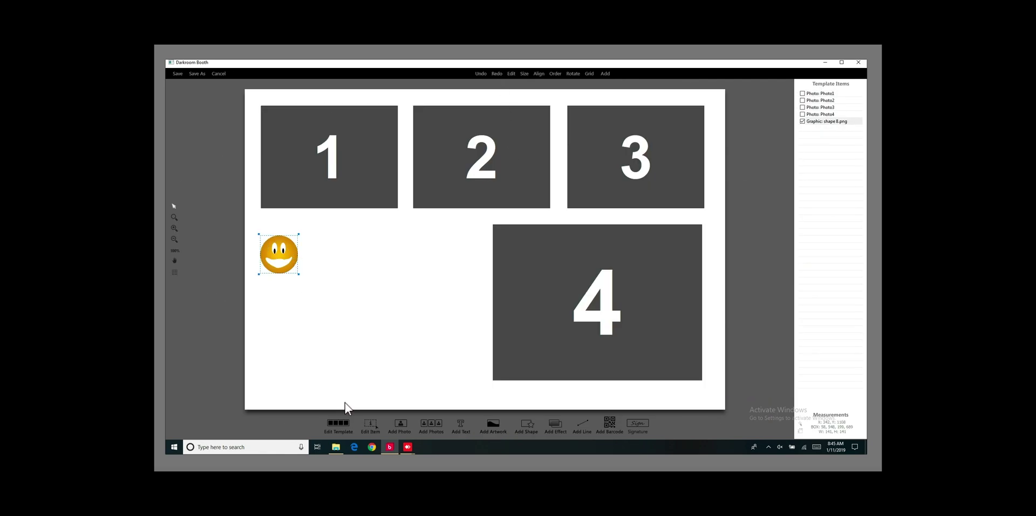
click(370, 426)
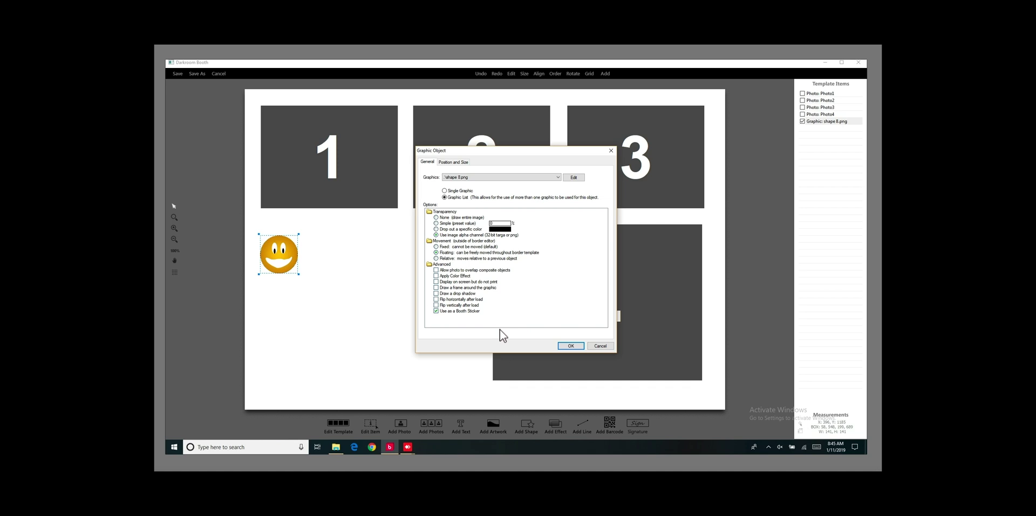
click(580, 346)
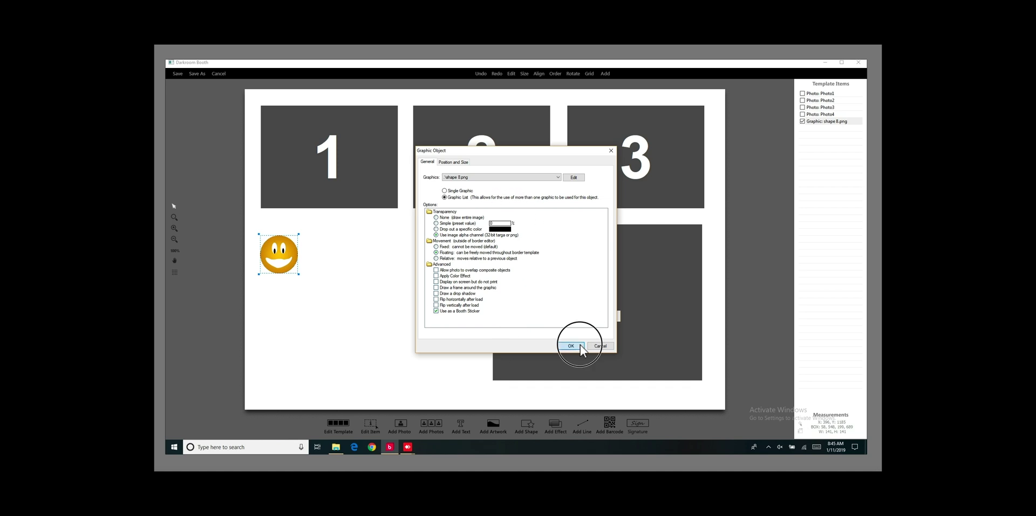
click(180, 74)
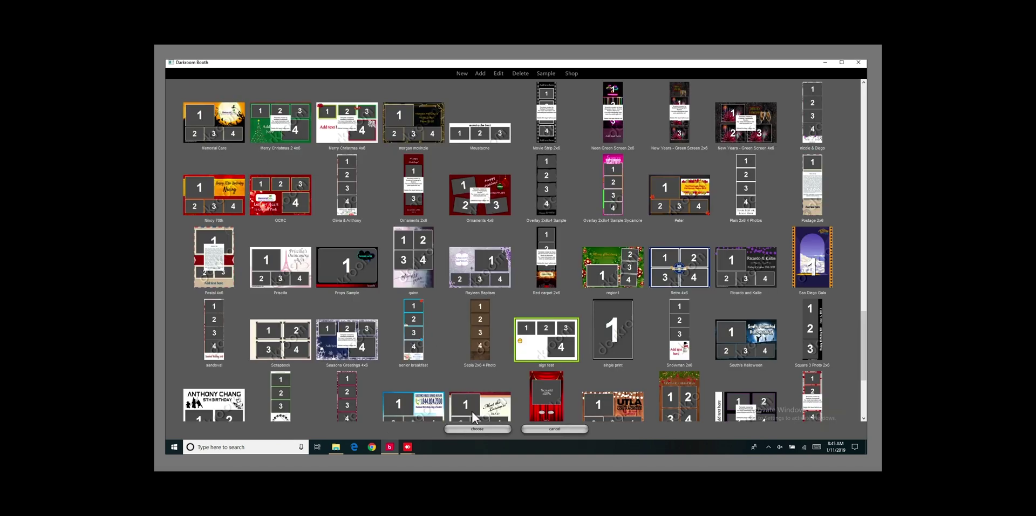
Choose the sign test template for the event and go to the Text settings.
click(474, 428)
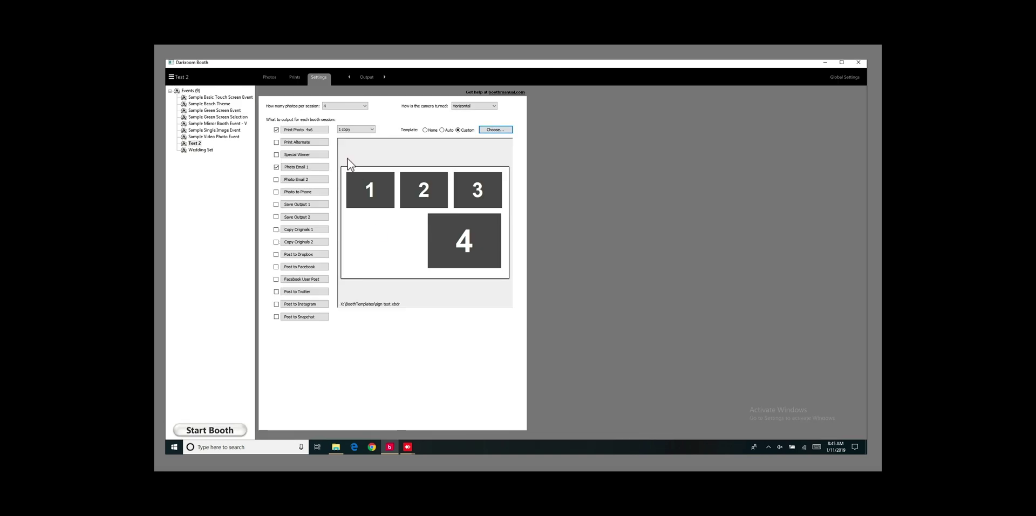
click(366, 76)
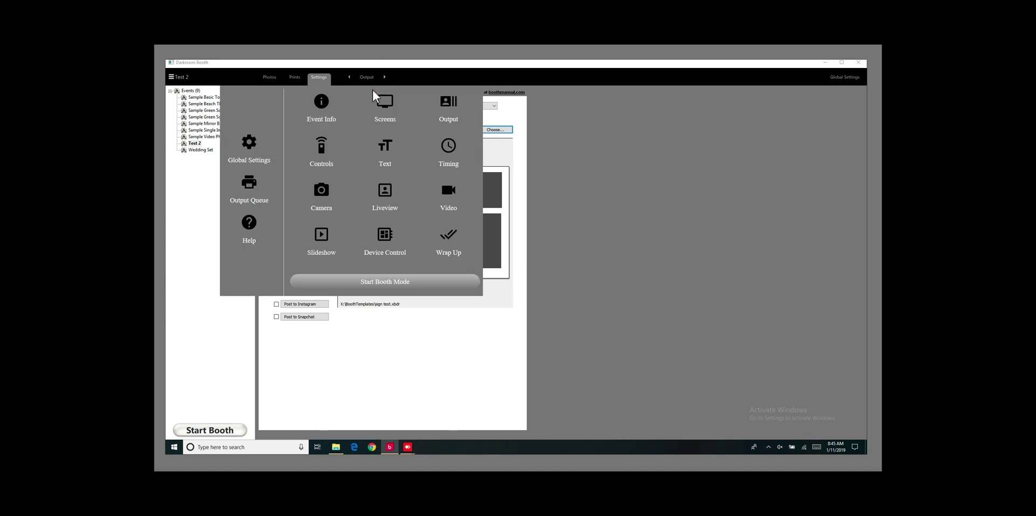
click(386, 153)
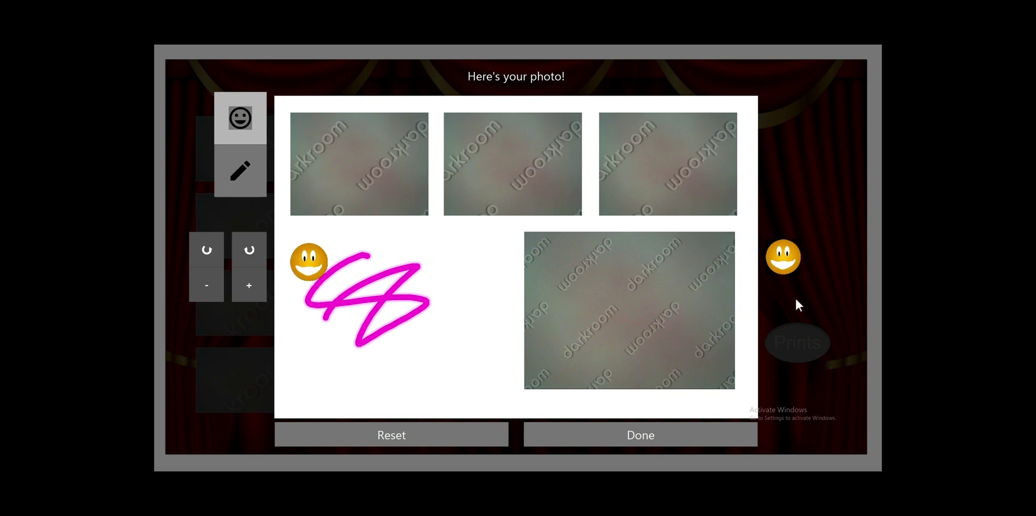
Move the smiley sticker between the top photos and enlarge it ten steps.
drag(309, 262, 433, 154)
click(248, 285)
click(249, 285)
click(249, 285)
click(248, 284)
click(249, 285)
click(249, 285)
click(249, 285)
click(249, 285)
click(249, 285)
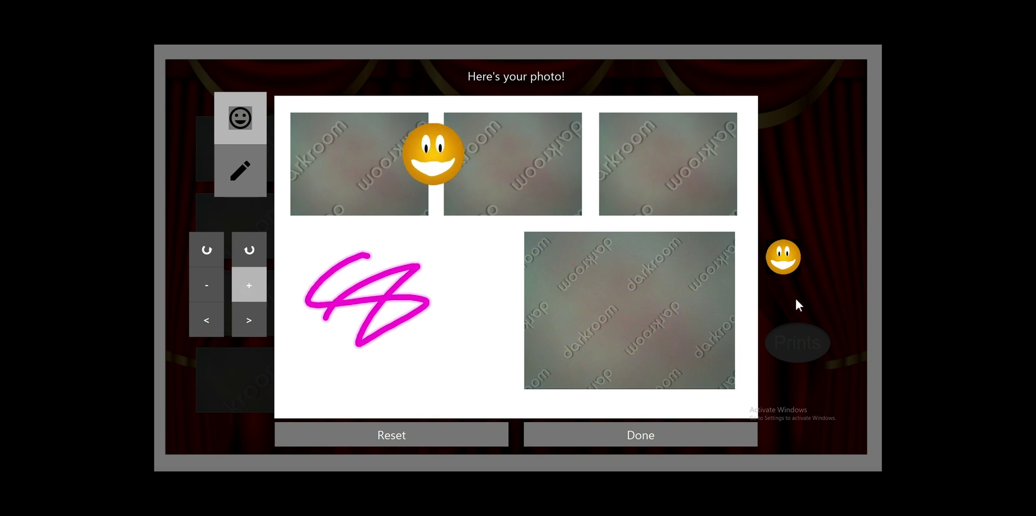
click(248, 284)
Place the smiley on photo 4's top-left corner and tilt it counterclockwise.
drag(436, 161, 534, 232)
click(207, 249)
click(207, 250)
click(249, 250)
click(248, 249)
click(249, 249)
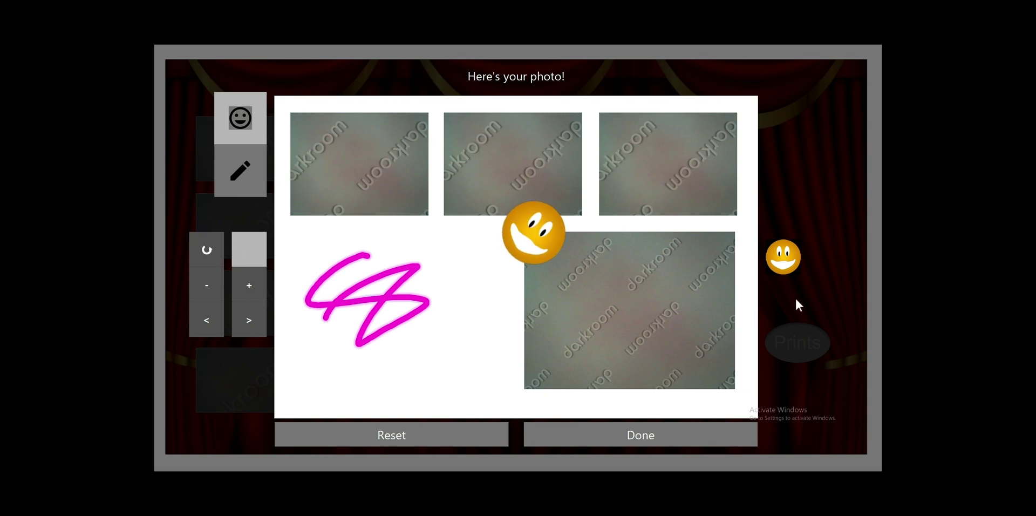
click(206, 249)
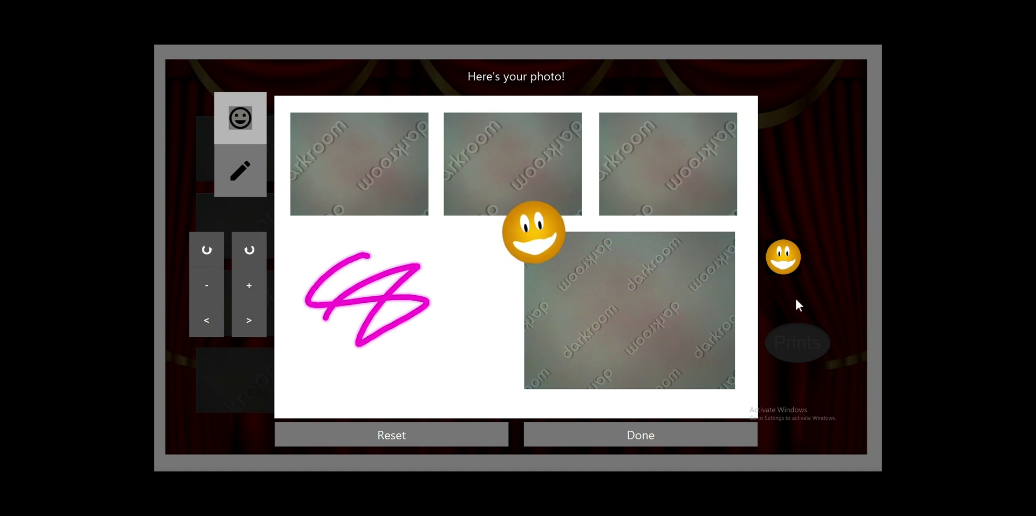
click(206, 250)
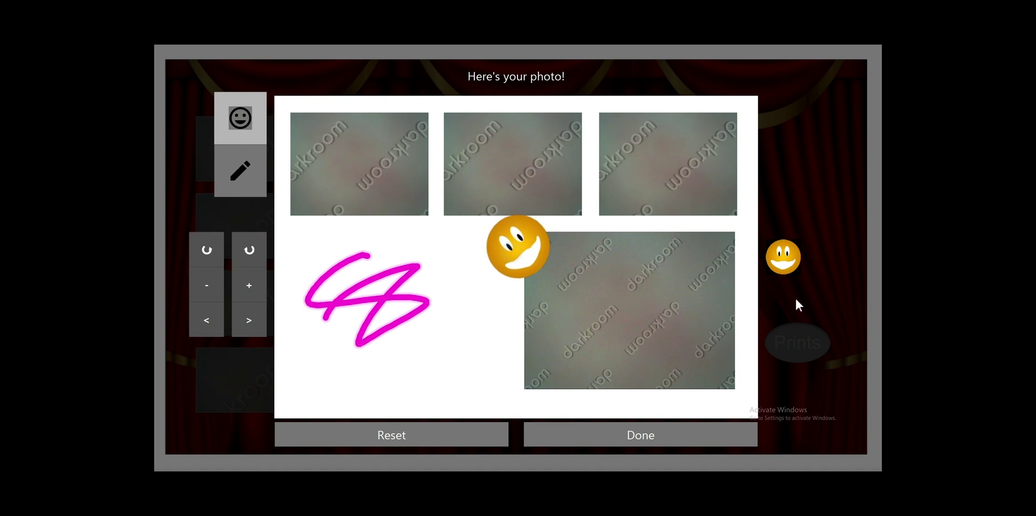